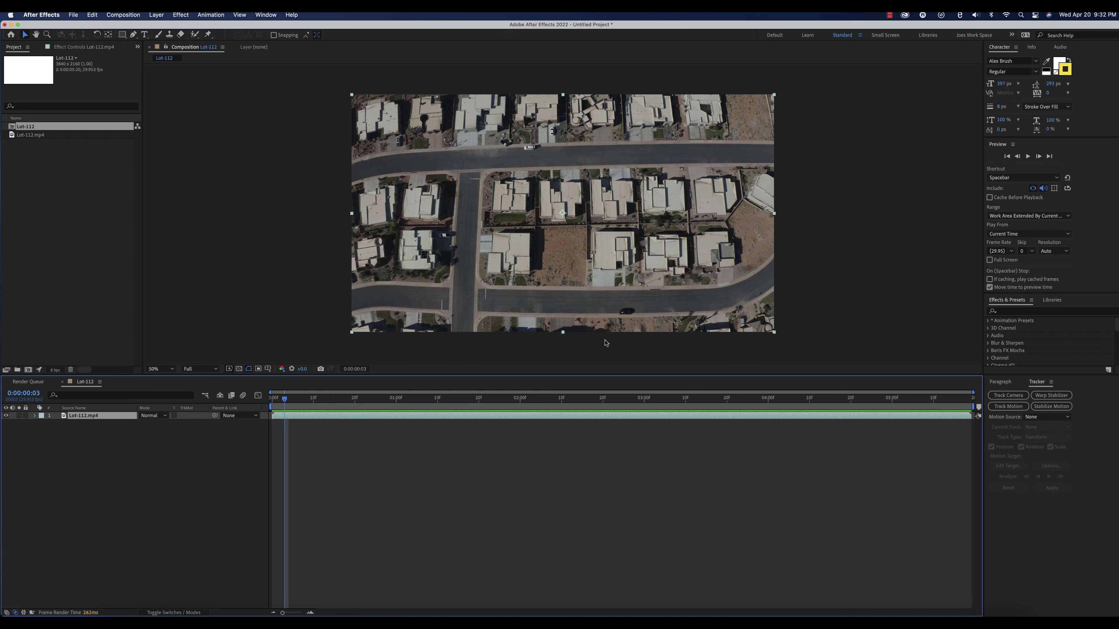
Start Tracker 1 on Lot-112.mp4, tracking Position, Rotation and Scale
scroll(580, 254, up, 2)
scroll(580, 255, down, 4)
scroll(580, 254, up, 4)
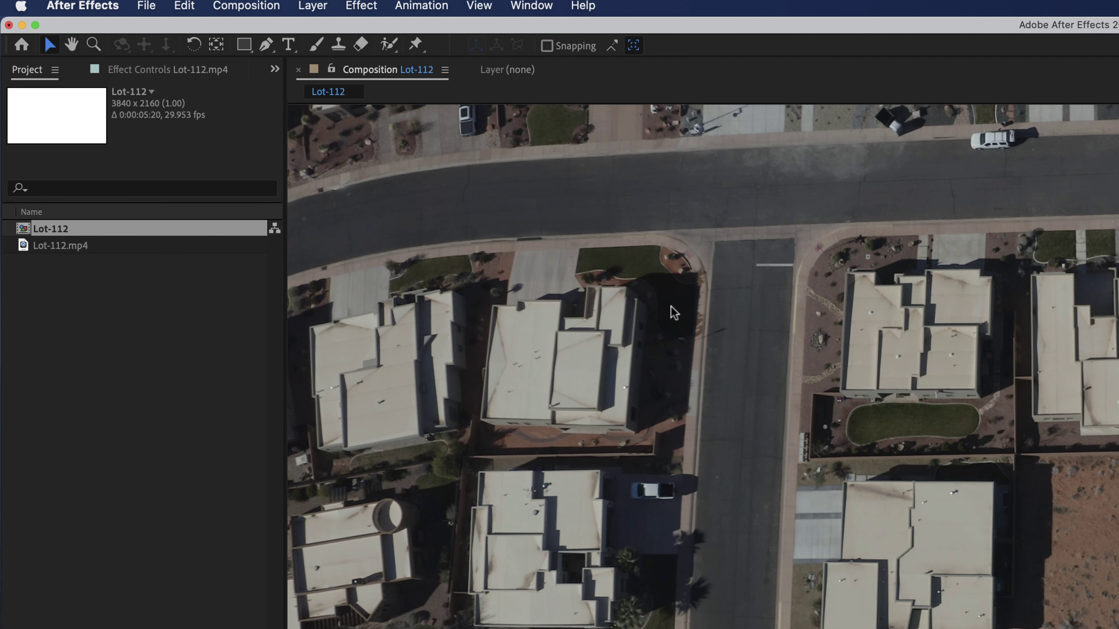
click(528, 6)
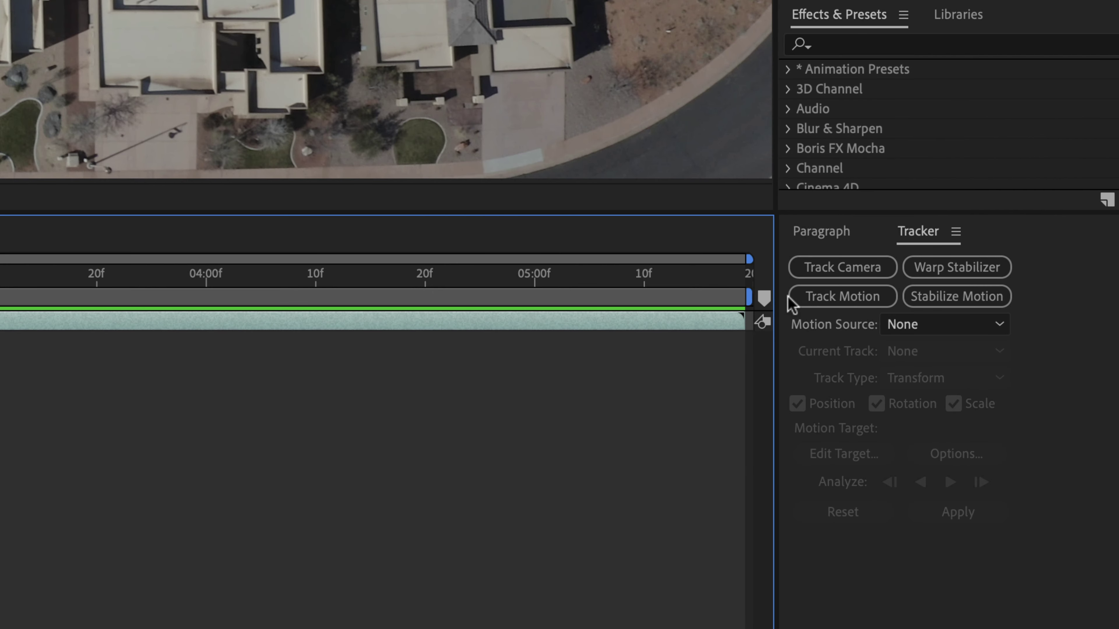
click(817, 299)
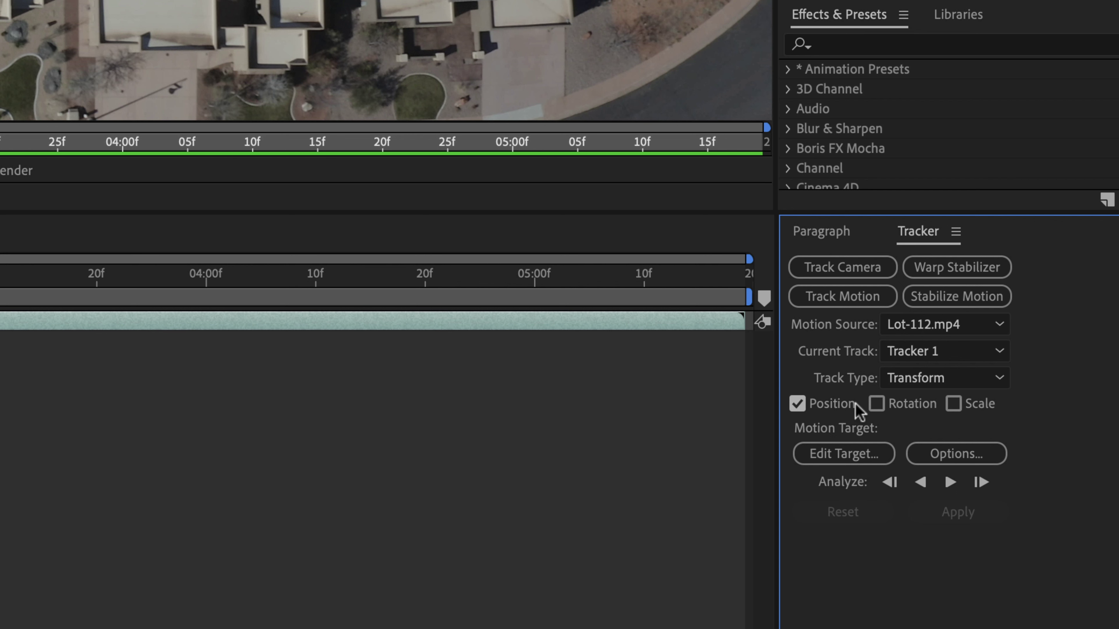
click(877, 404)
click(953, 404)
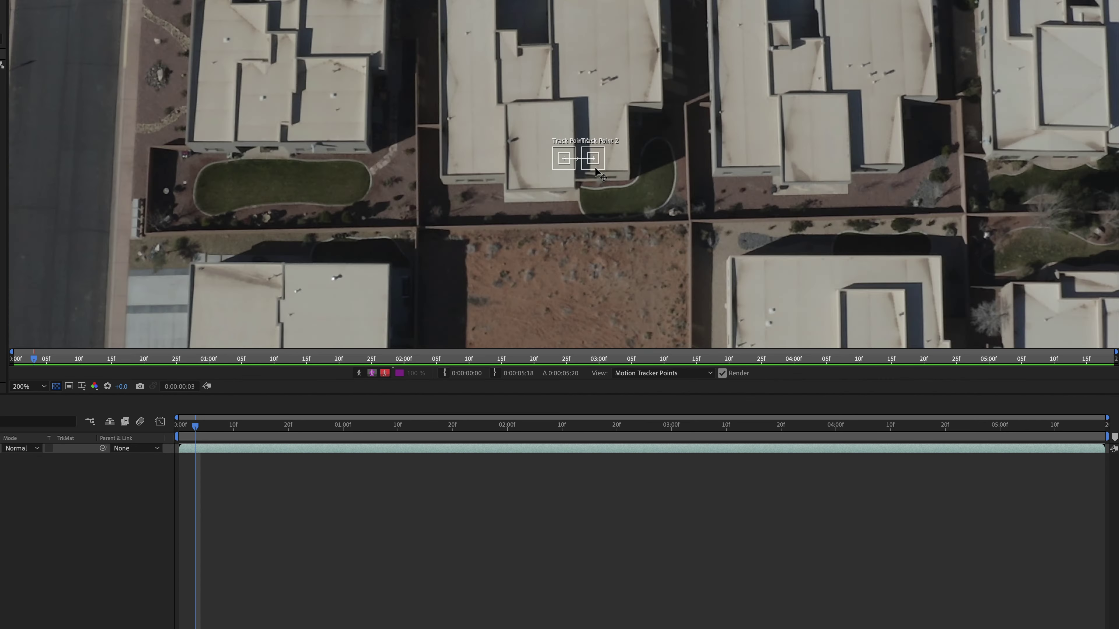
Move Track Point 2 onto the lot's top-right corner and enlarge its search area
key(period)
key(comma)
drag(594, 162, 693, 226)
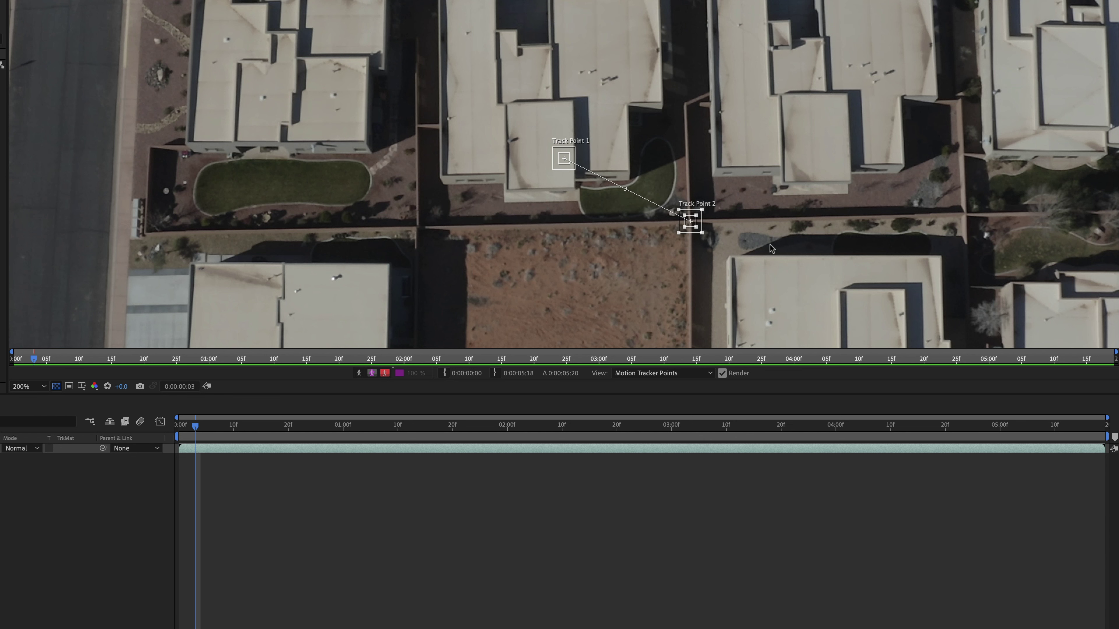
drag(697, 231, 670, 237)
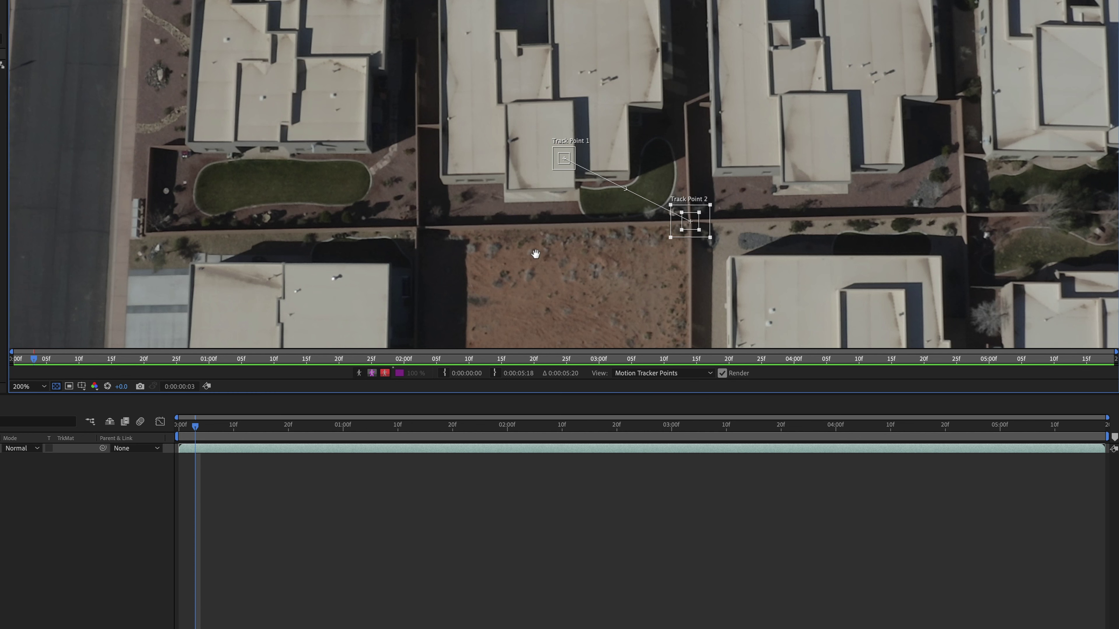
Place Track Point 1 on a roof corner left of the lot and return to frame 0
drag(534, 250, 551, 268)
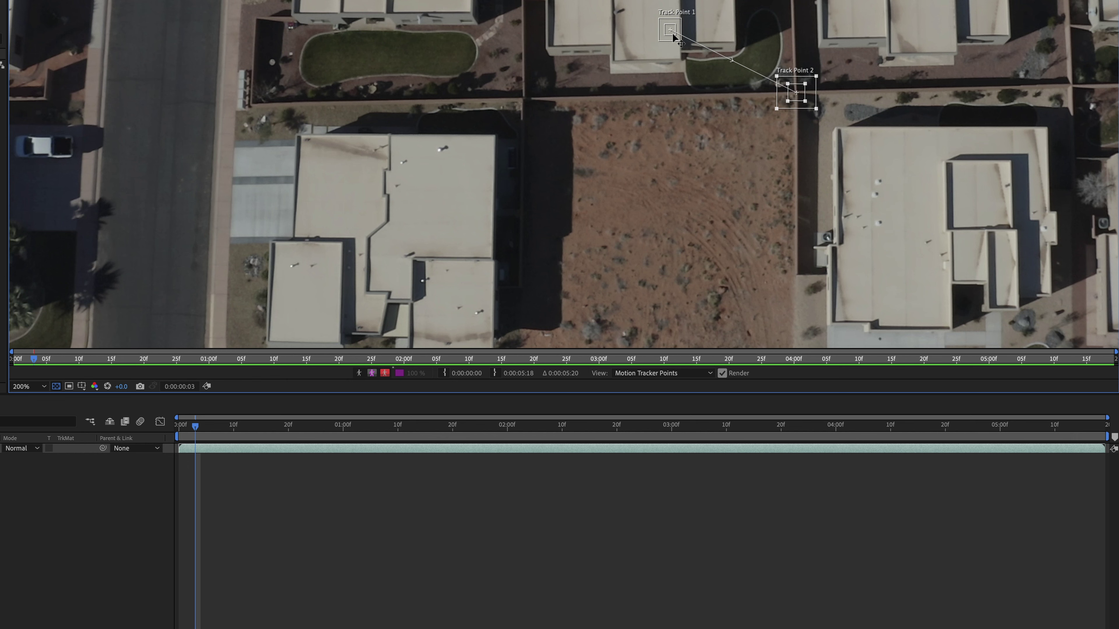
drag(673, 35, 671, 120)
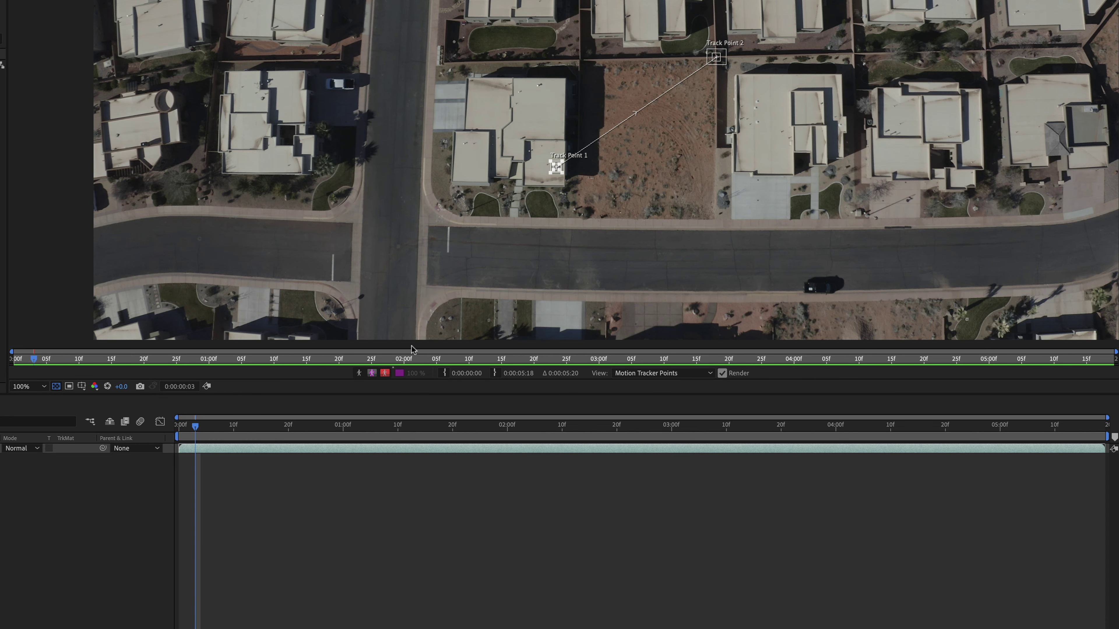
drag(197, 434, 167, 436)
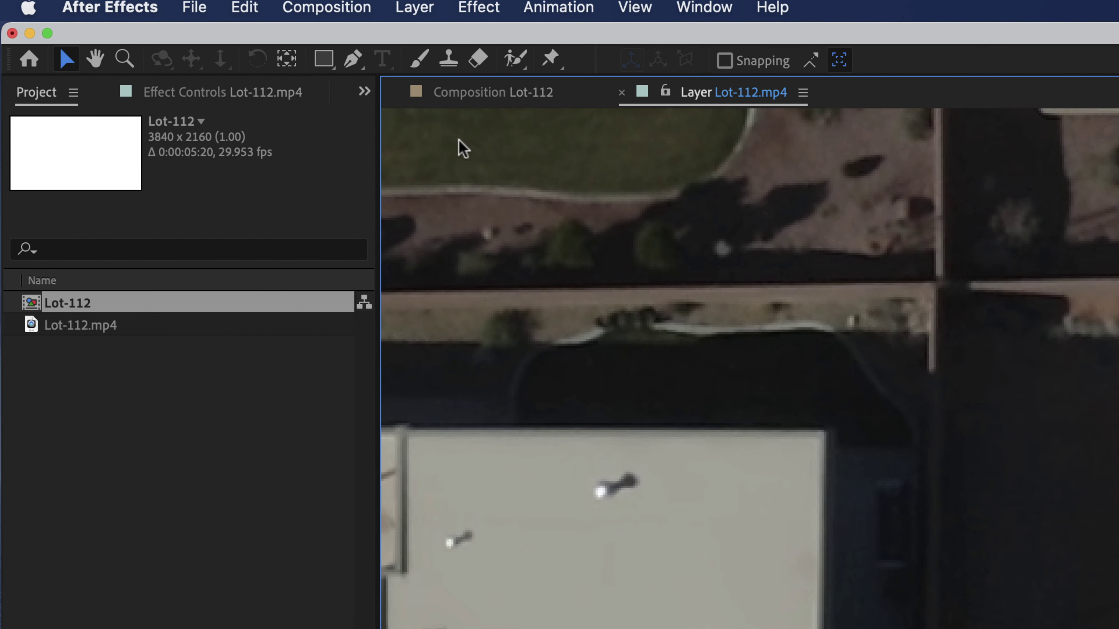
Add a Null Object layer and analyze both track points forward through the whole clip
click(414, 8)
mouse_move(425, 41)
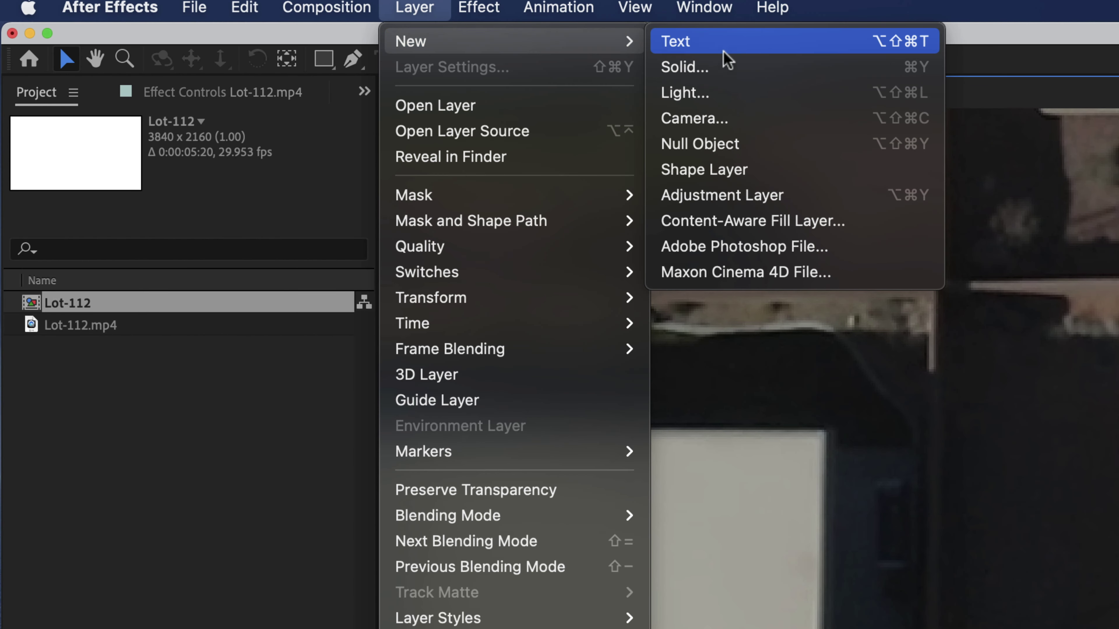
click(720, 146)
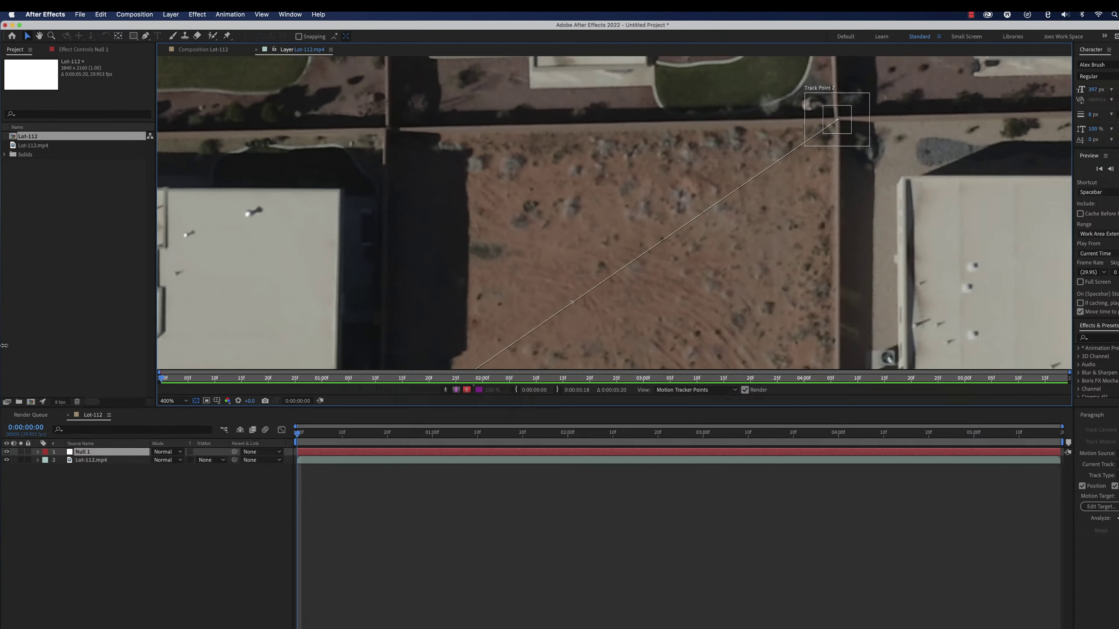
scroll(541, 246, down, 6)
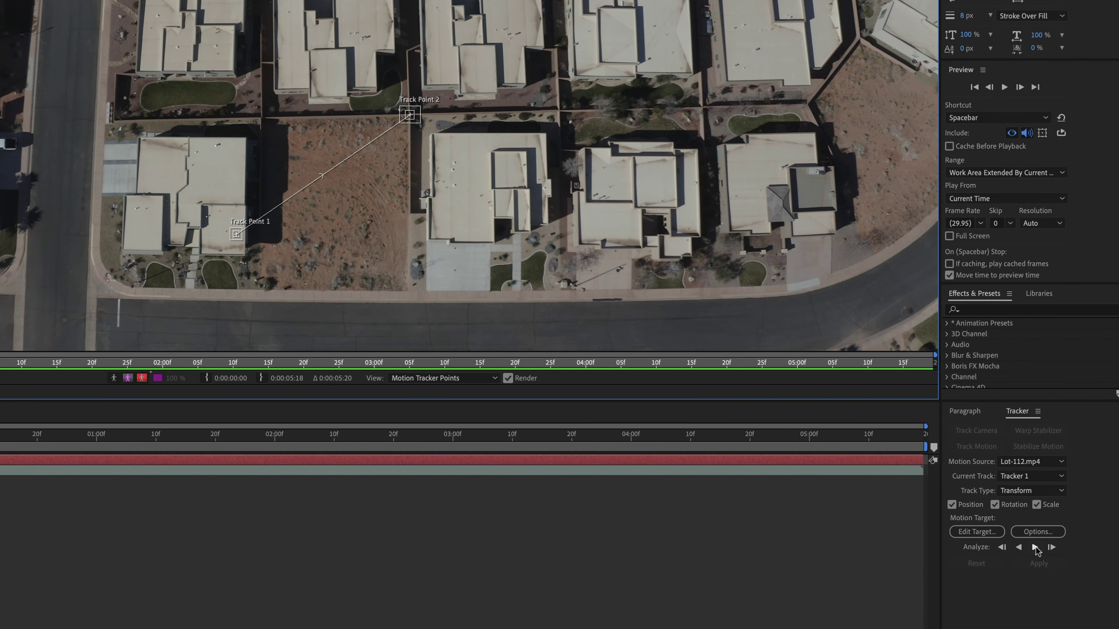
click(1036, 548)
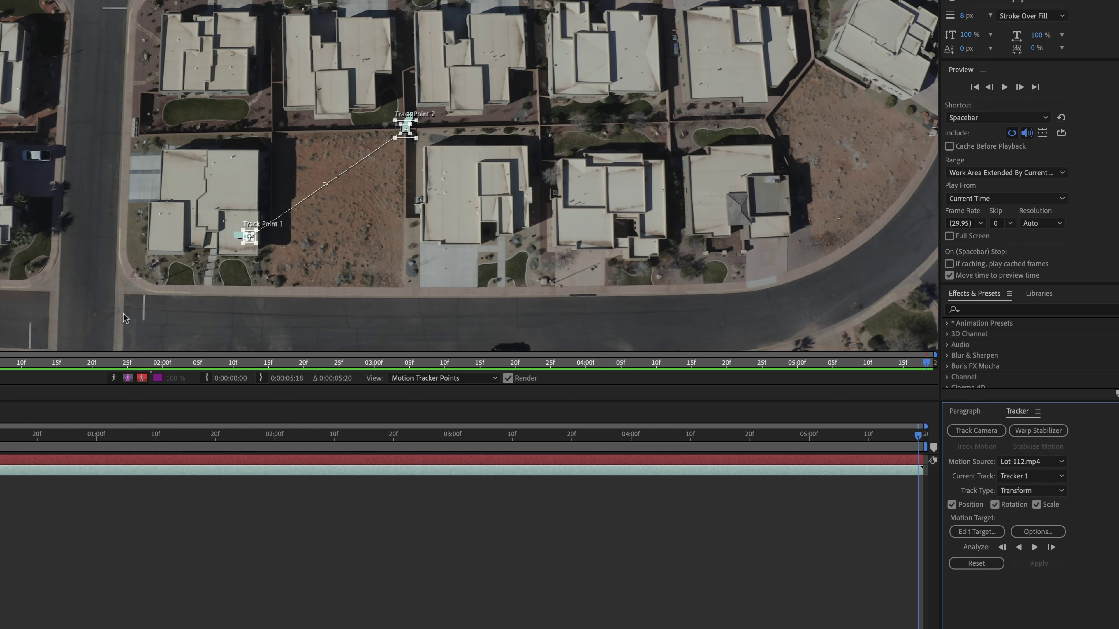
Set Null 1 as the motion target and apply Tracker 1's data in X and Y
click(988, 534)
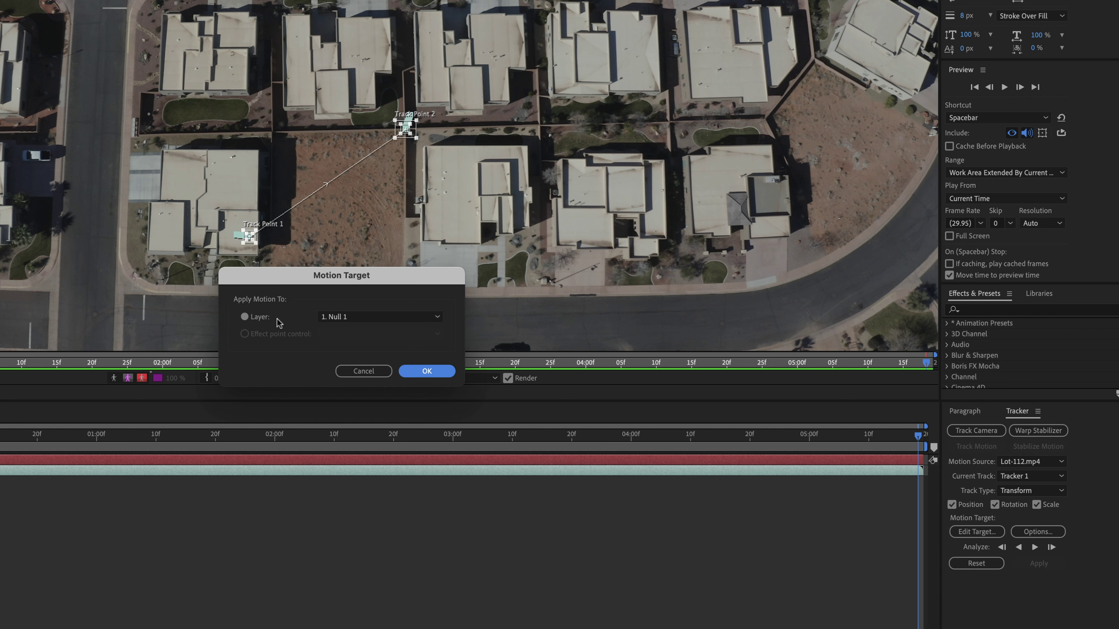
click(427, 371)
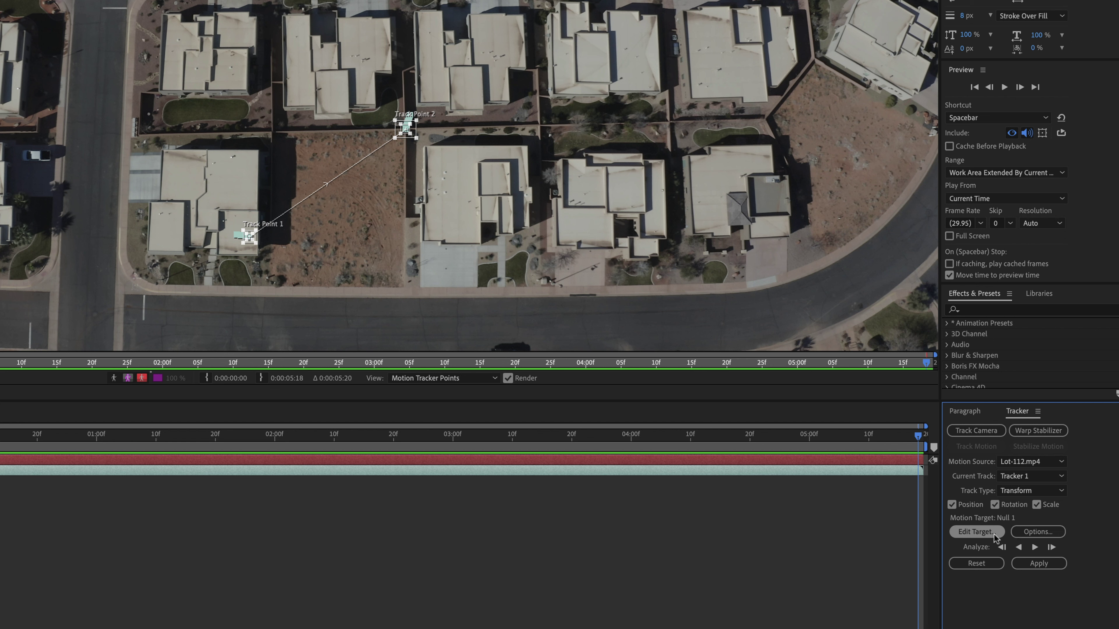
click(1048, 567)
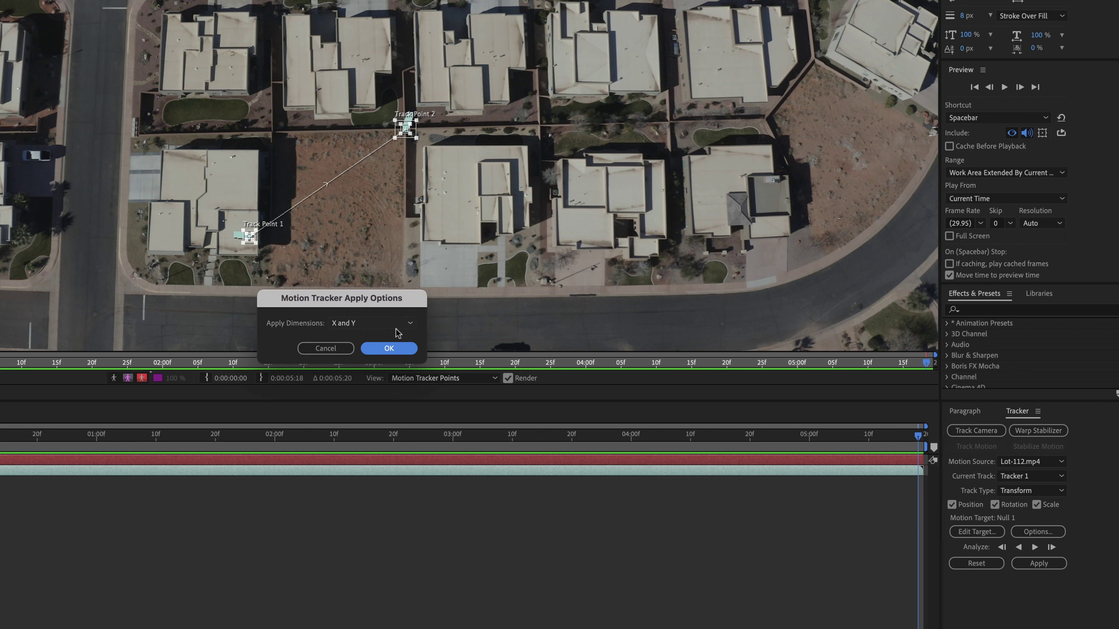
click(393, 348)
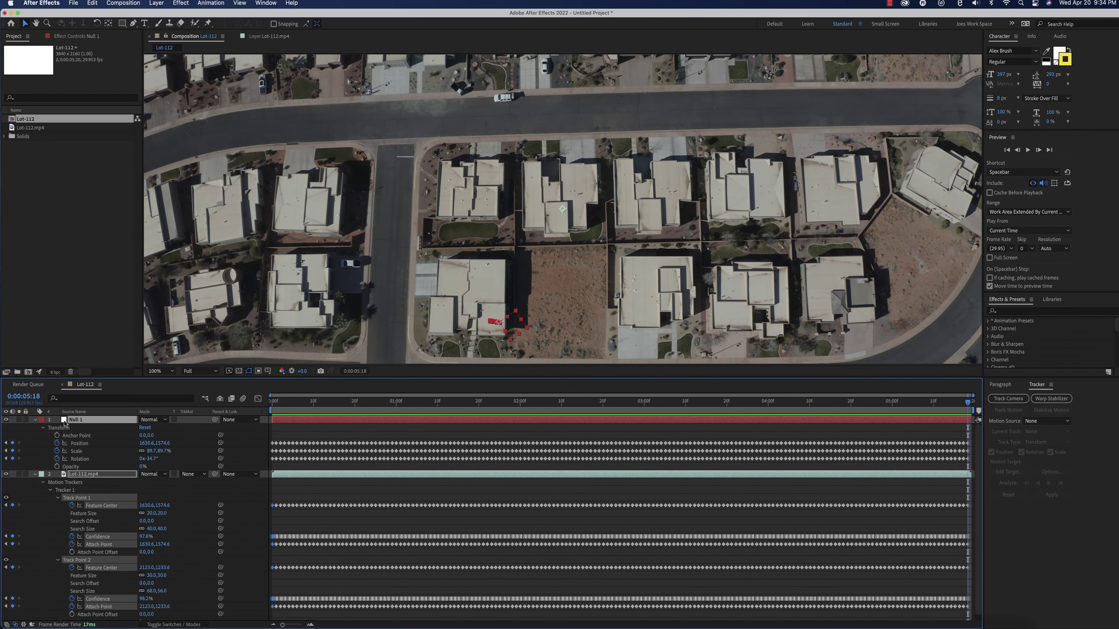
Deselect all layers, pick the Pen tool and set the stroke colour to yellow F8EE00
click(37, 421)
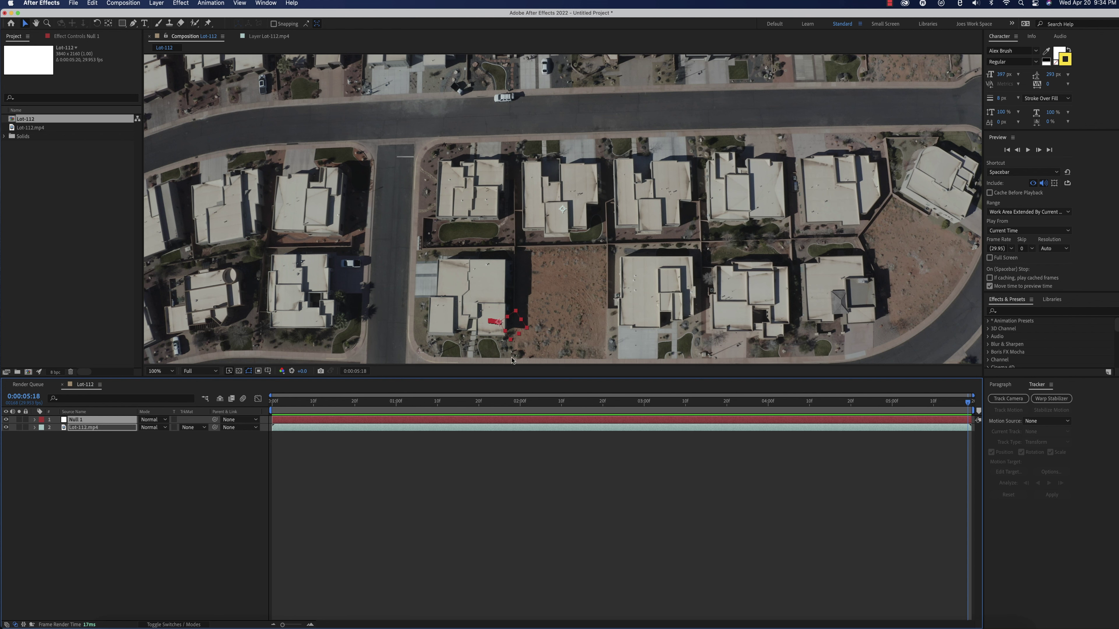
click(427, 478)
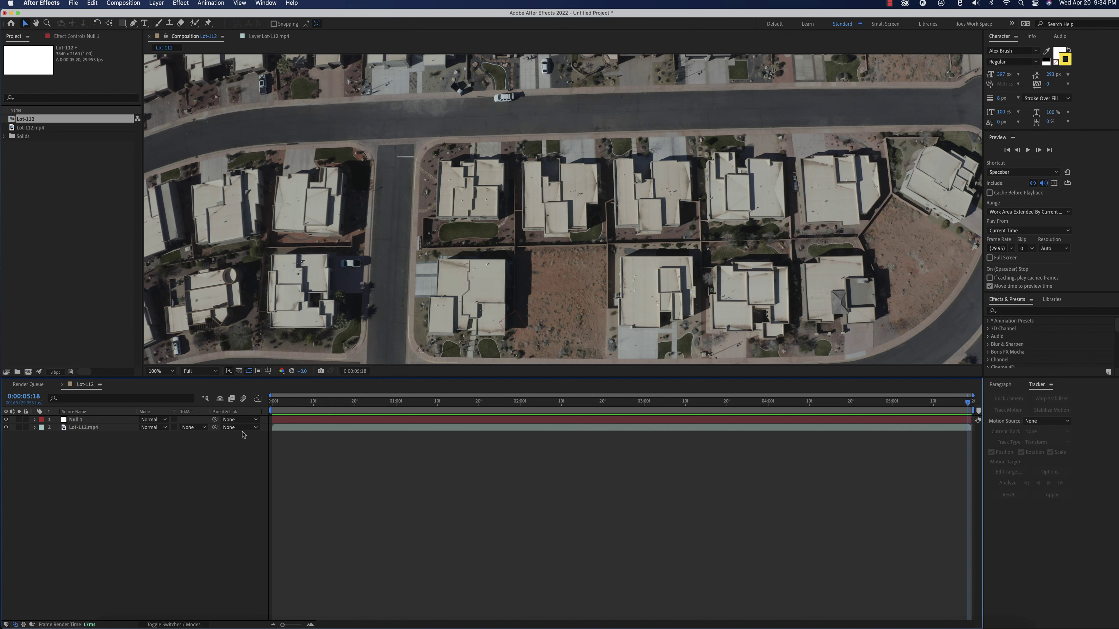
click(134, 24)
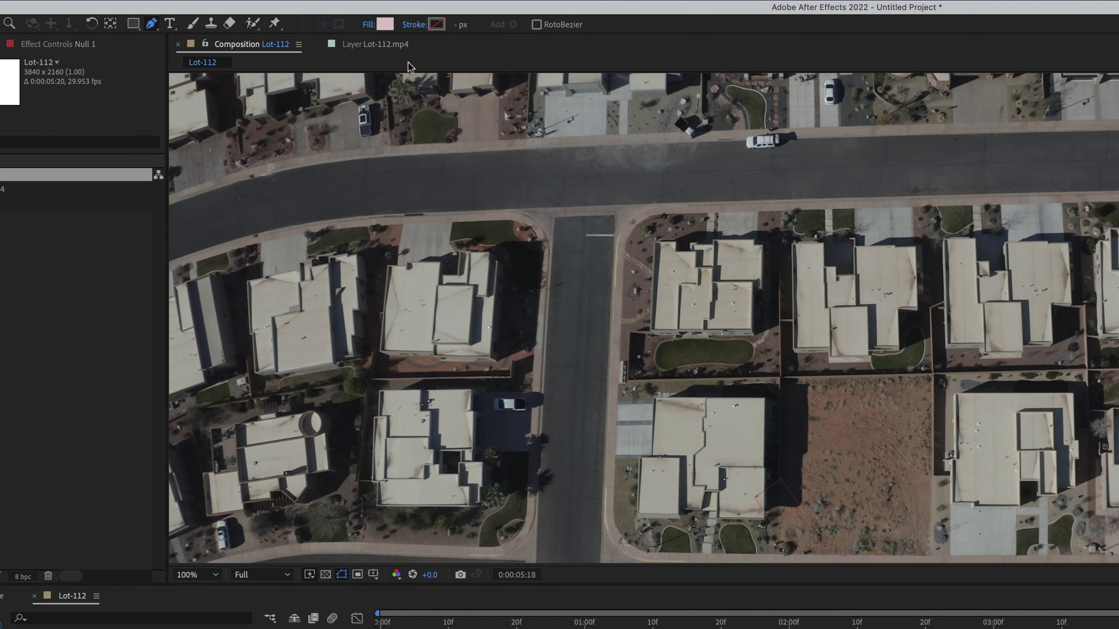
click(436, 24)
drag(291, 431, 308, 430)
drag(326, 560, 328, 581)
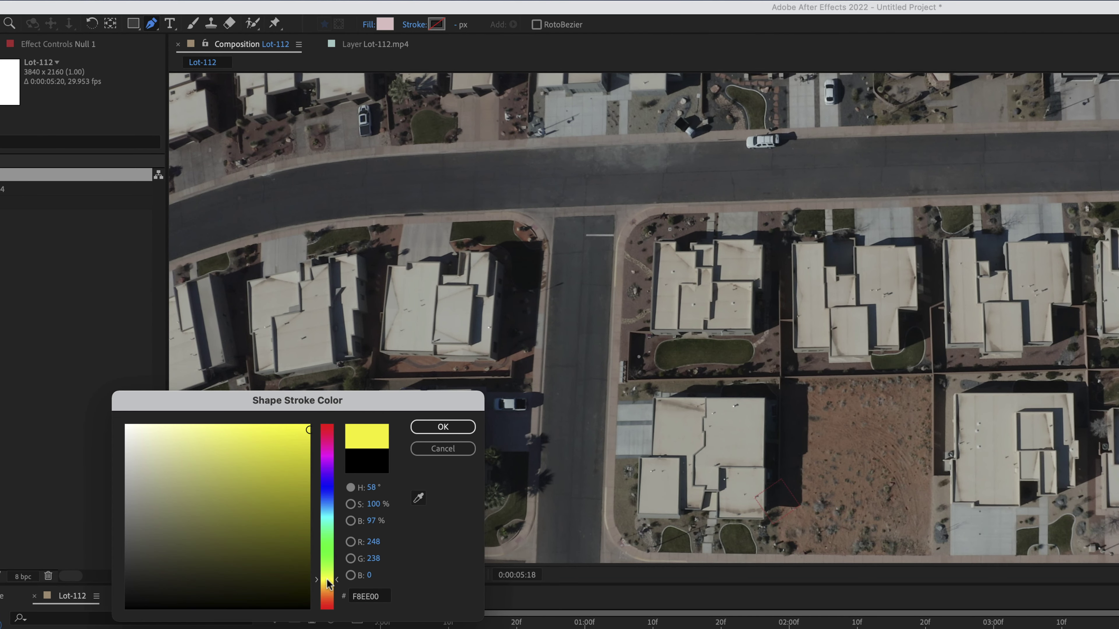
click(455, 426)
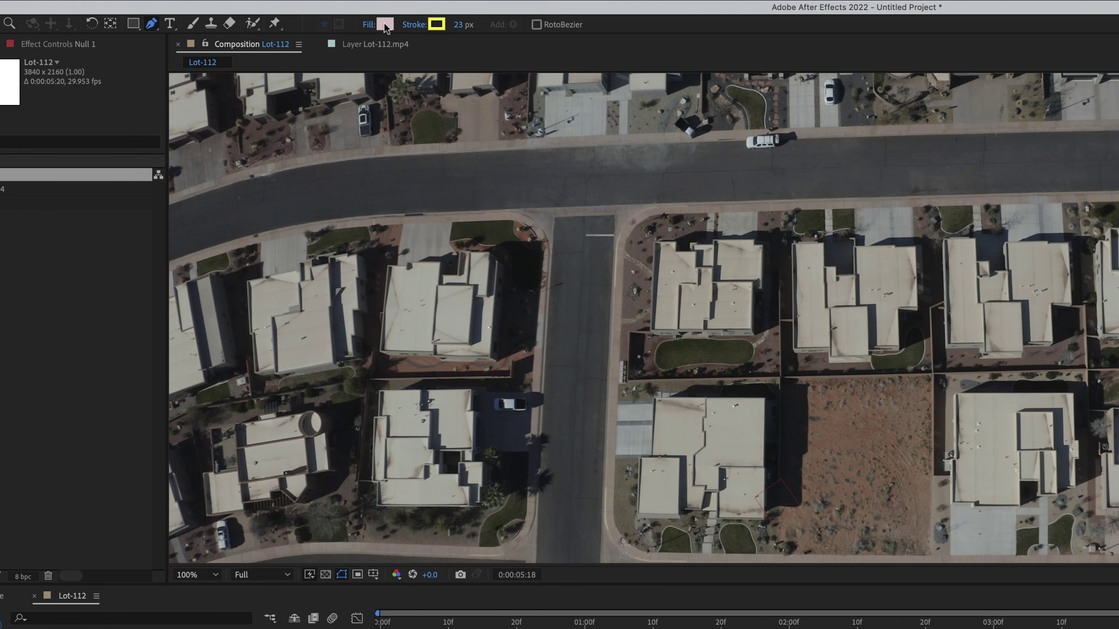
Set the shape Fill to None
click(367, 25)
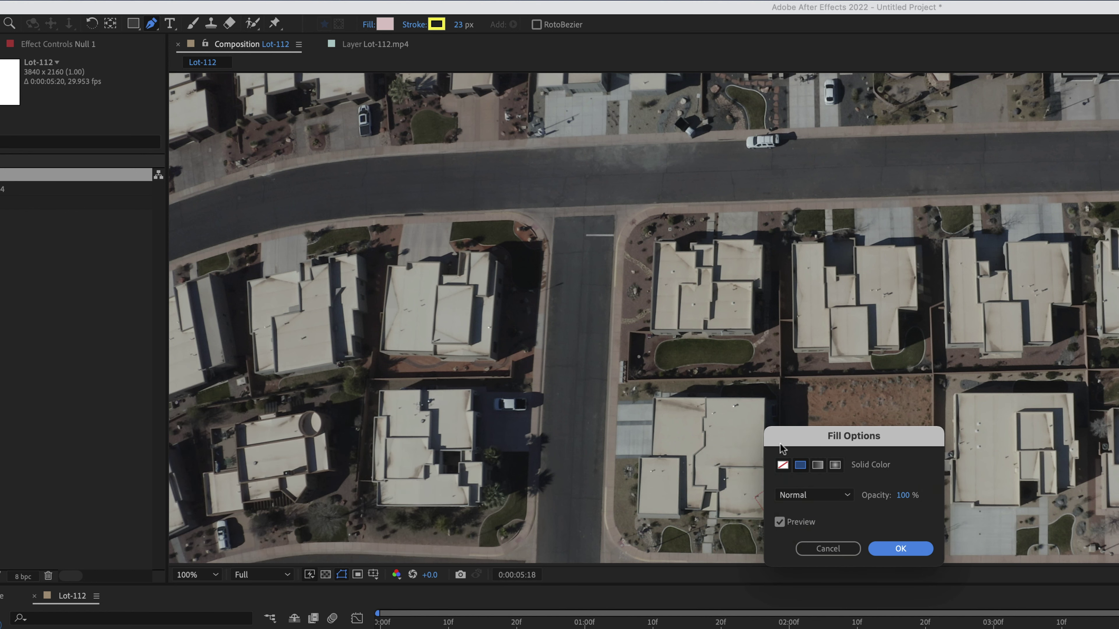
click(782, 466)
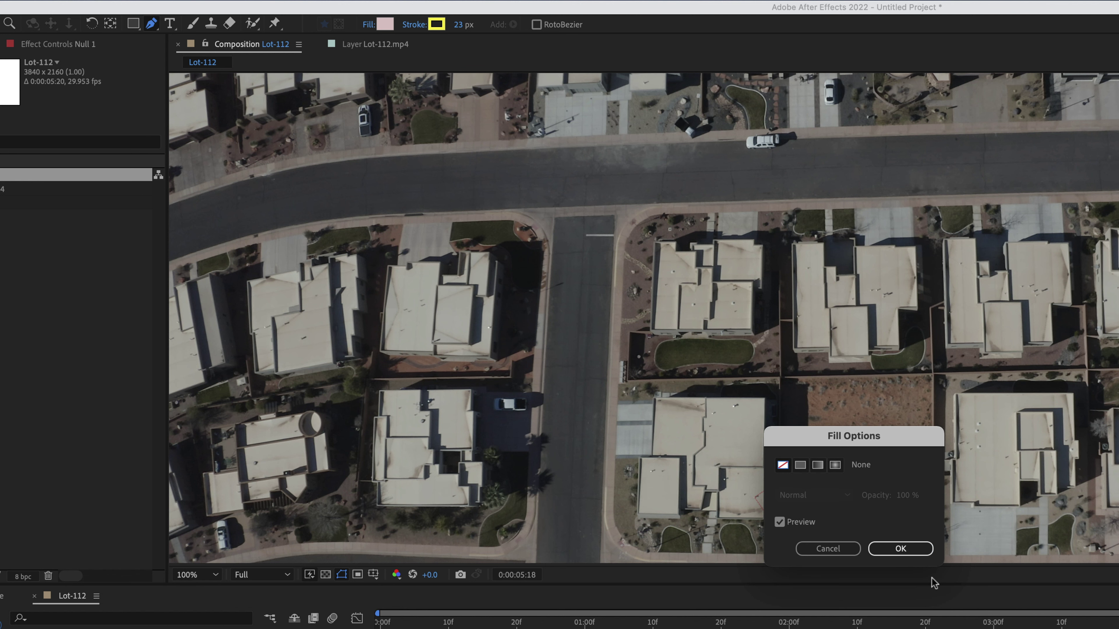
click(900, 549)
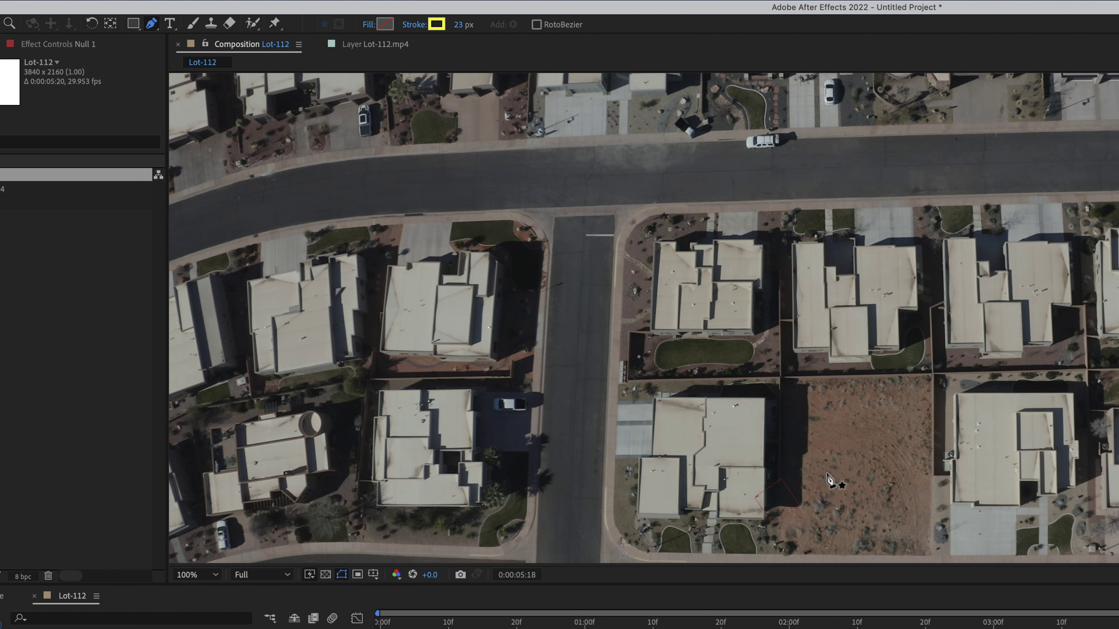
Draw a closed four-cornered path around the empty lot's fence corners
scroll(815, 394, up, 1)
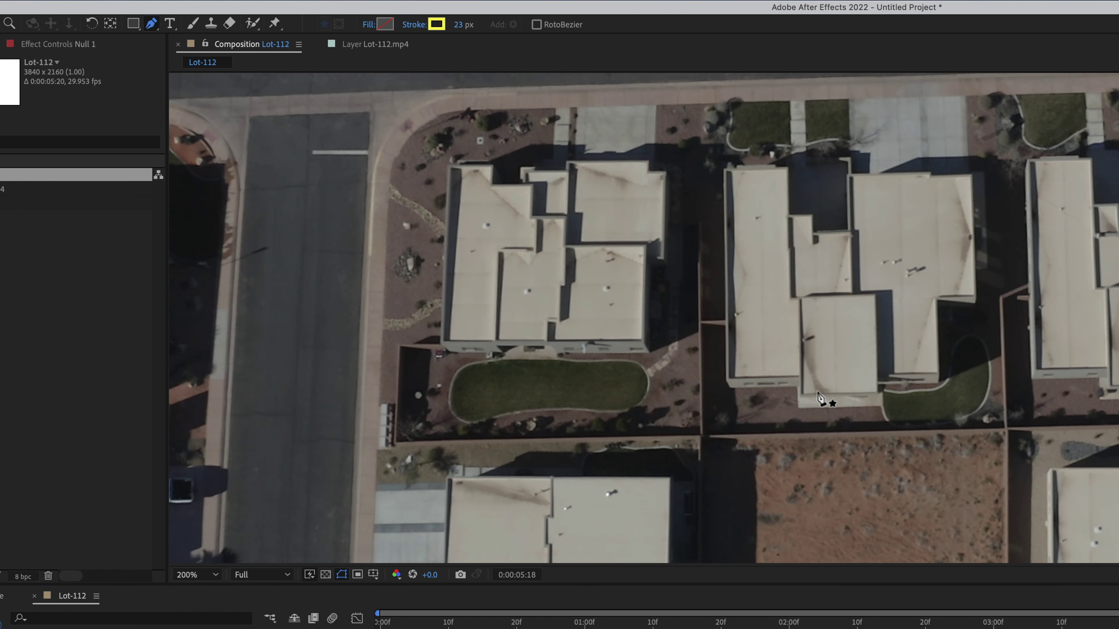
key(space)
drag(842, 430, 832, 219)
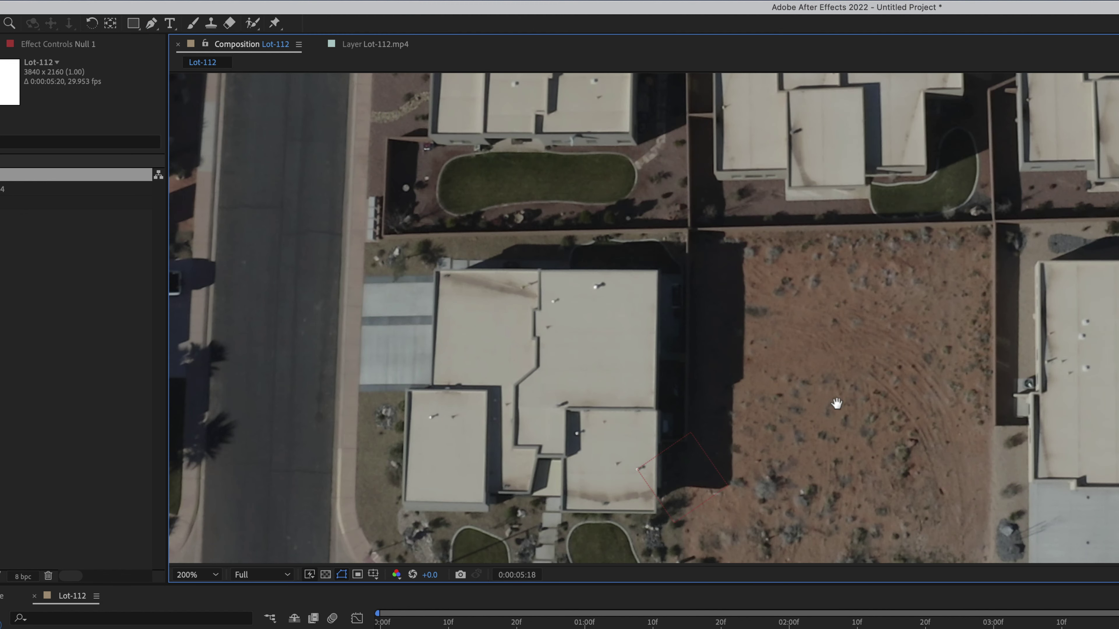
drag(837, 404, 877, 355)
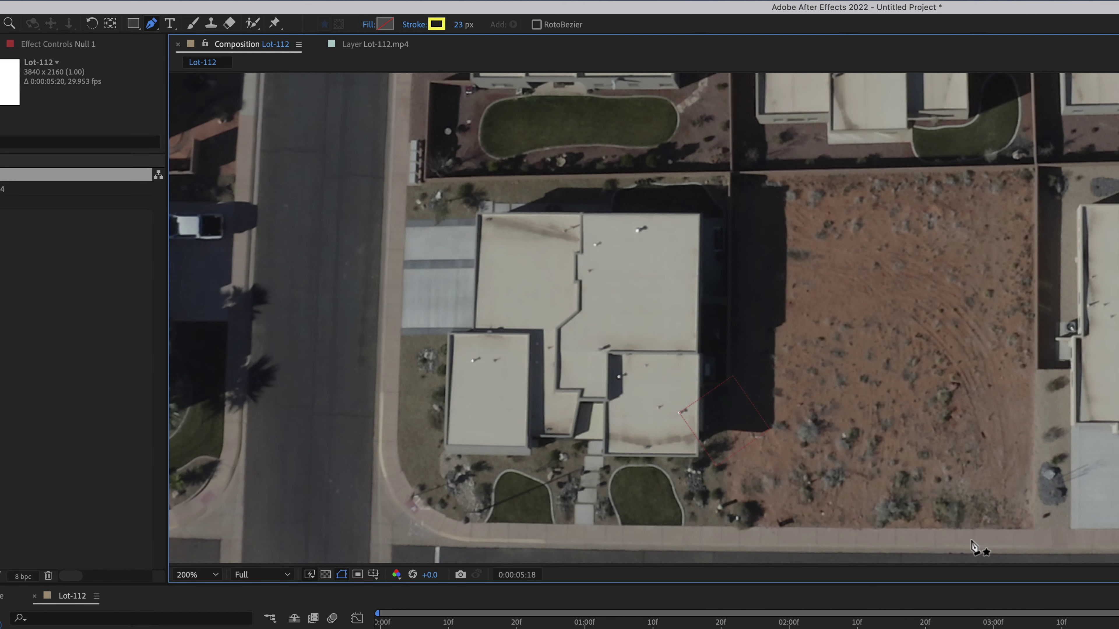
click(731, 173)
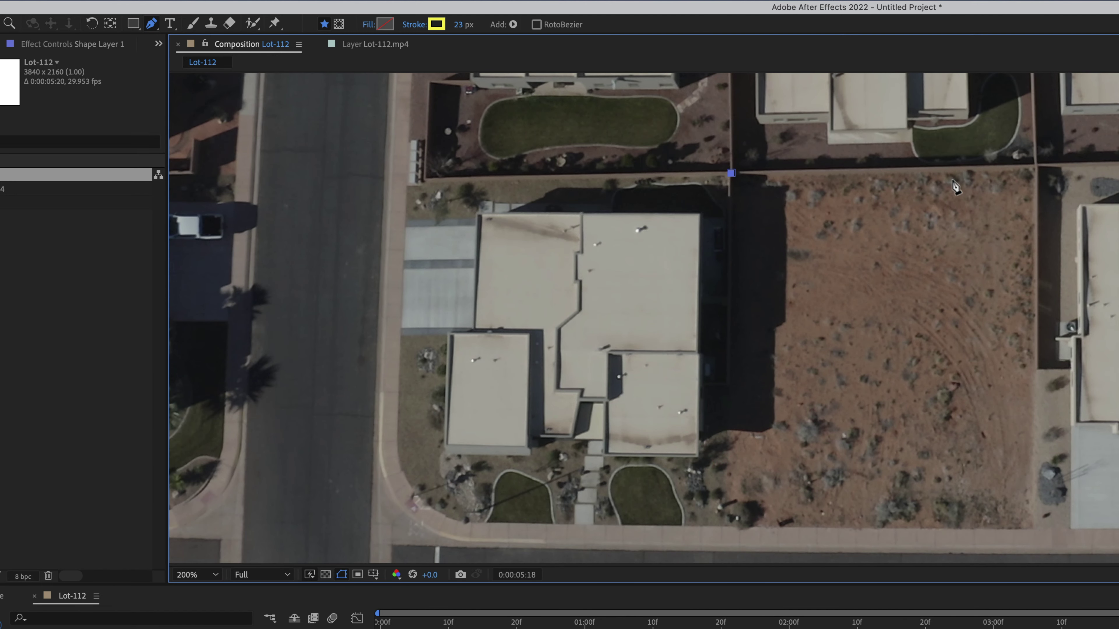
click(1037, 166)
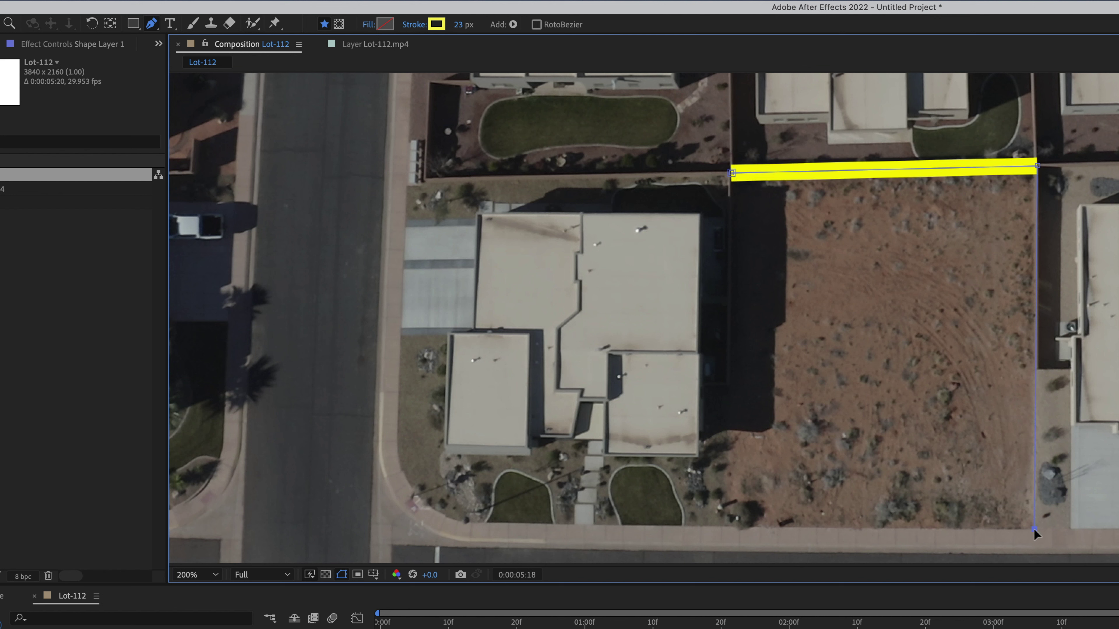
click(1034, 529)
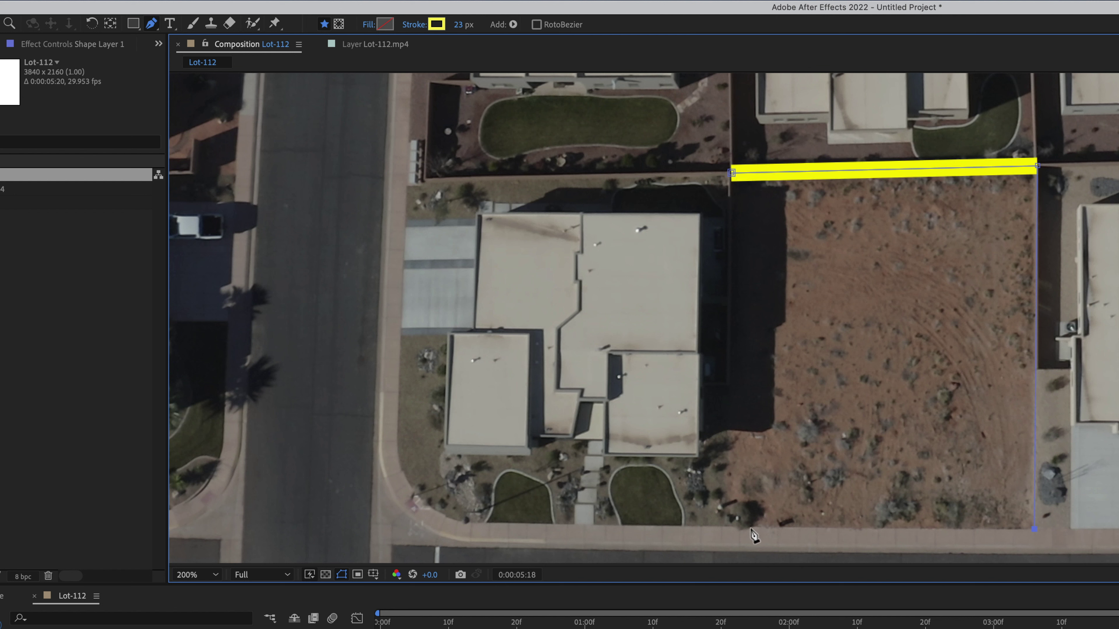
click(724, 527)
click(731, 173)
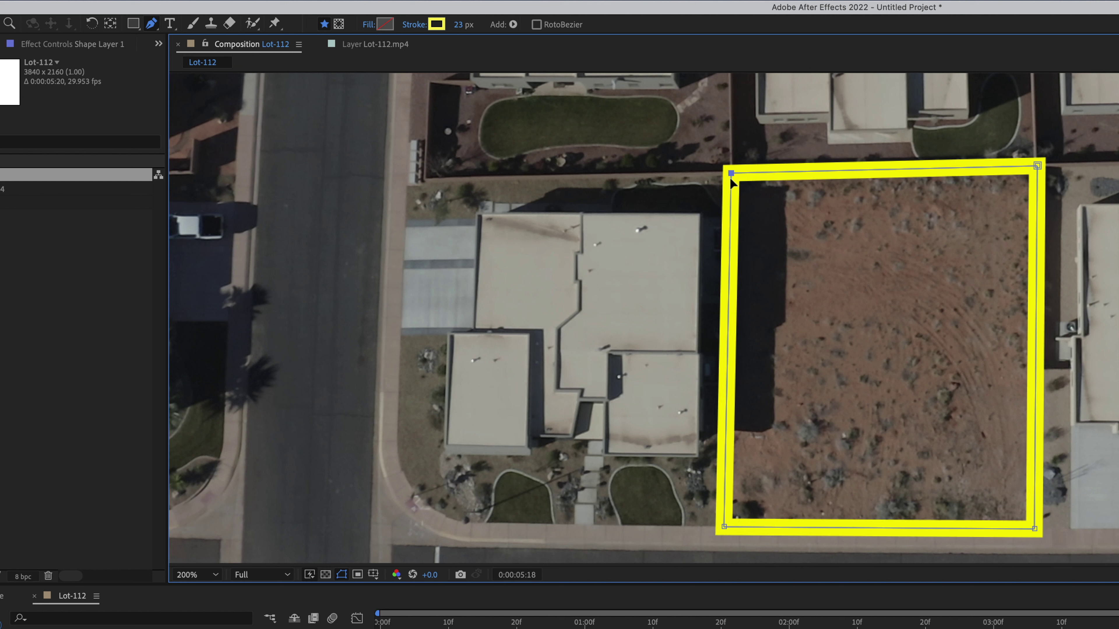
Thin the stroke to 7 px and nudge the bottom corners onto the lot edge
drag(458, 24, 442, 24)
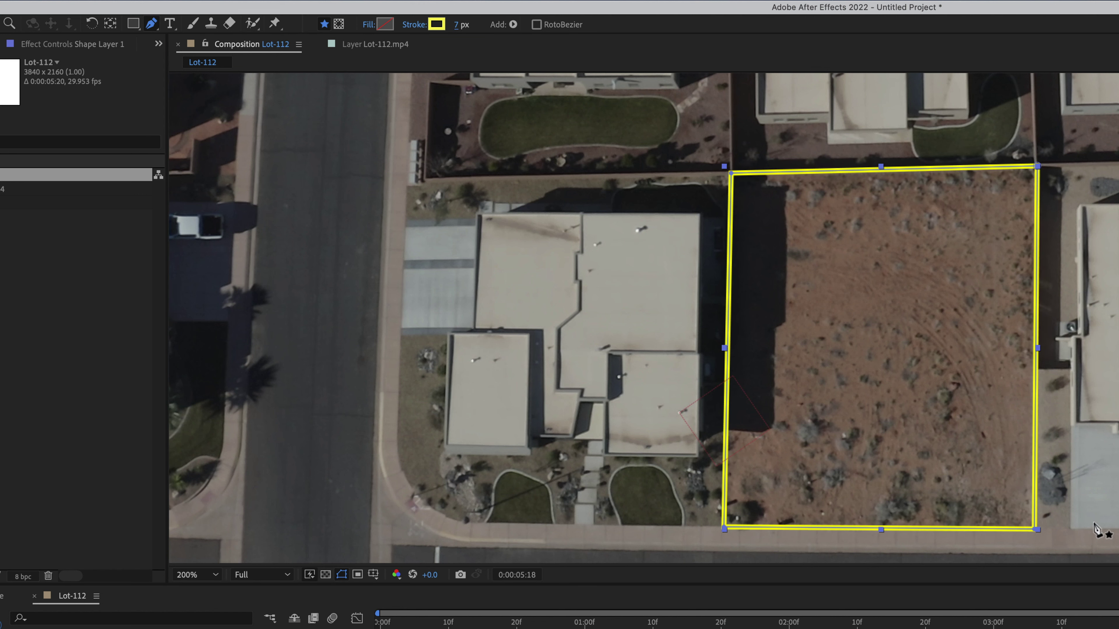
drag(1038, 528, 1043, 532)
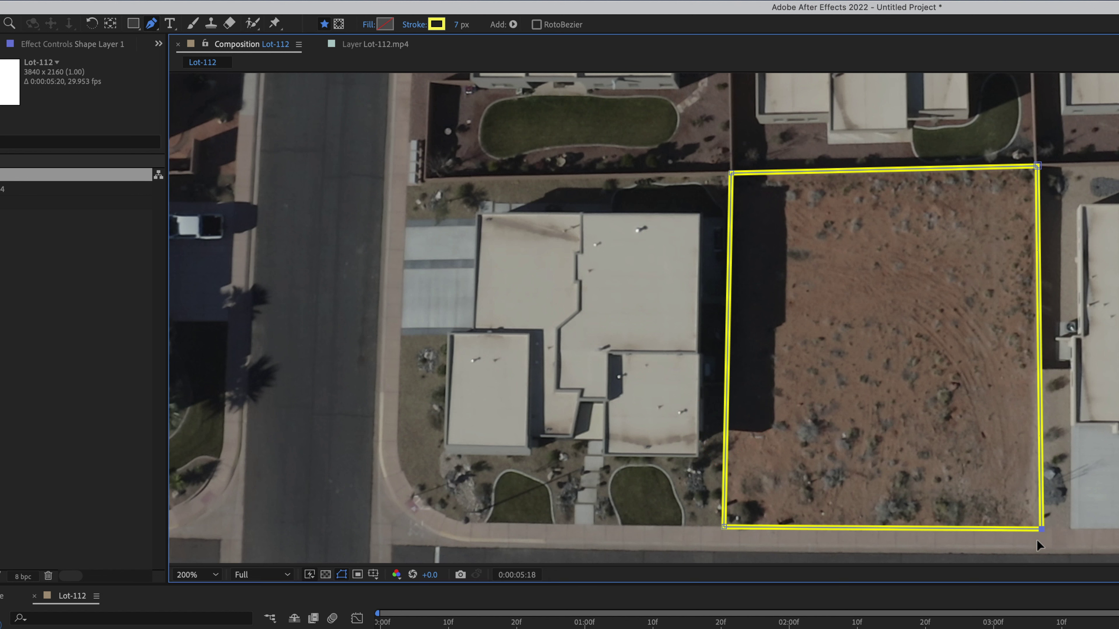
drag(1040, 529, 1045, 526)
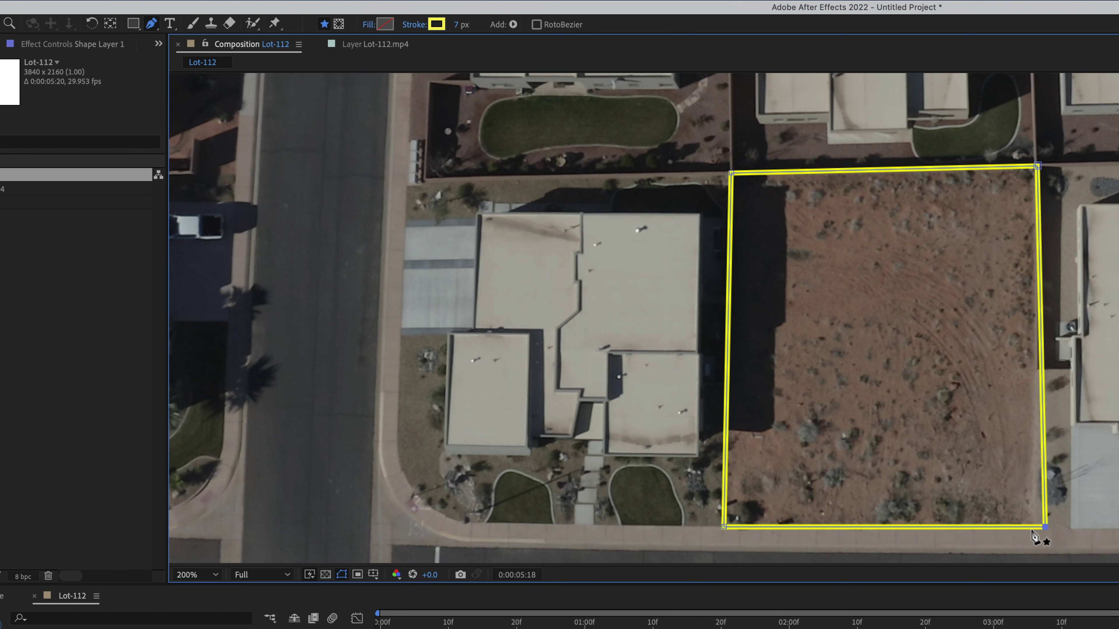
drag(720, 525, 730, 526)
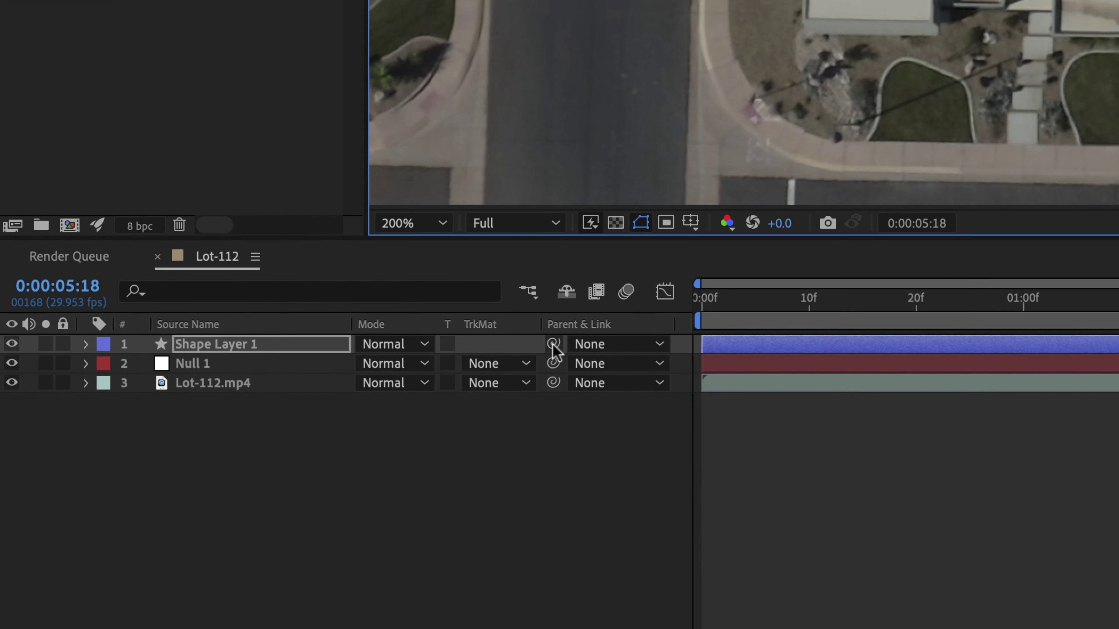
Parent Shape Layer 1 to Null 1 and return to the first frame
drag(568, 326, 278, 348)
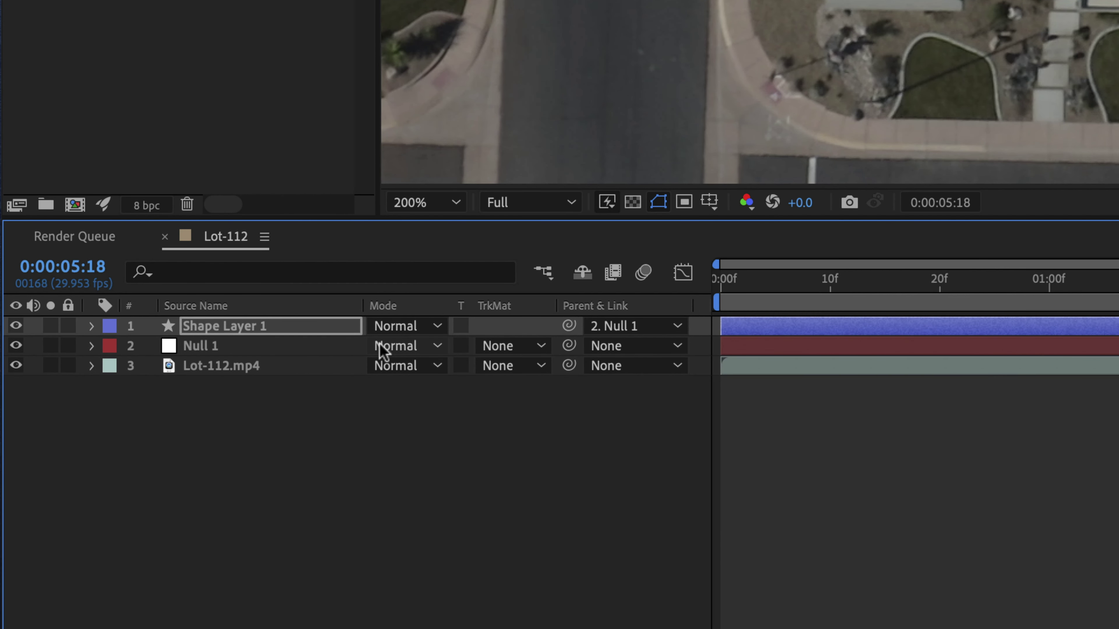
click(751, 293)
key(Home)
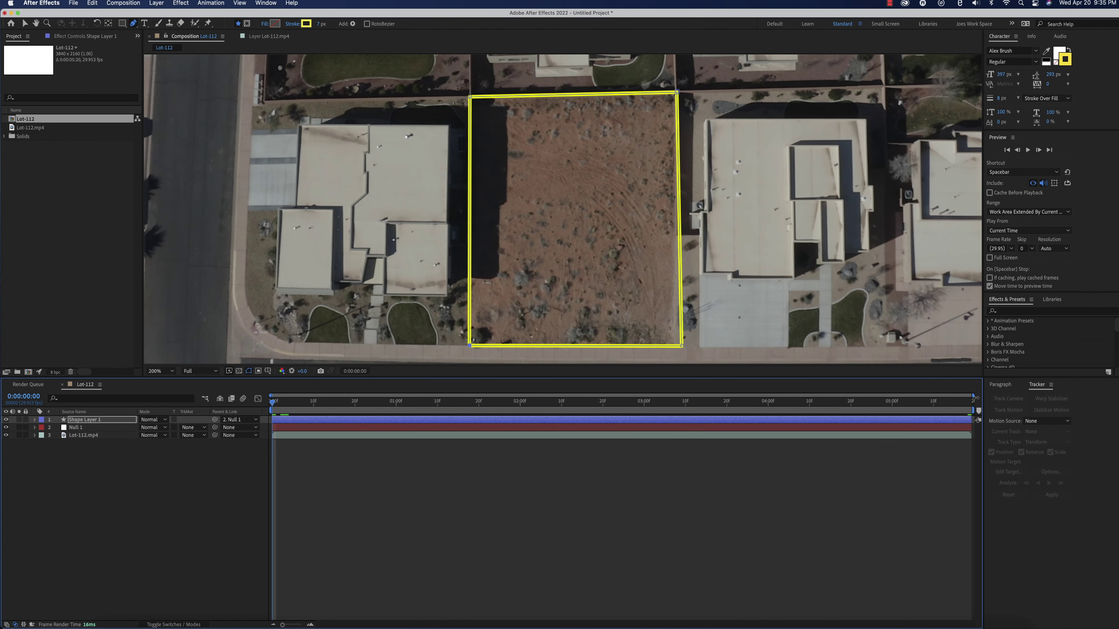
Preview the tracked yellow outline, then reset to frame 0 at 200% zoom
key(space)
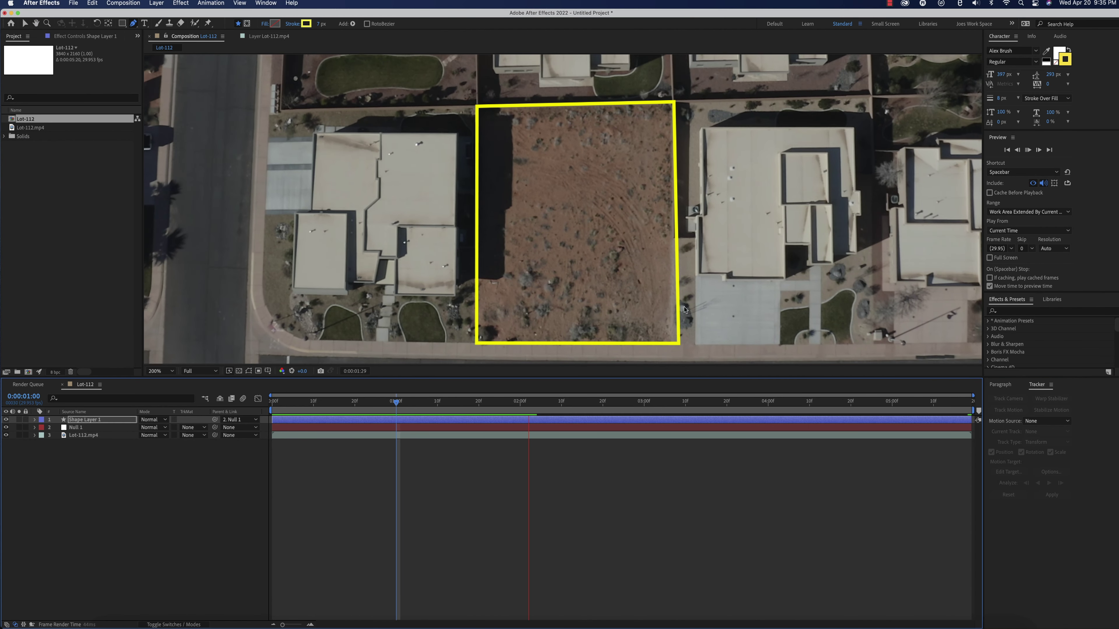
key(space)
key(comma)
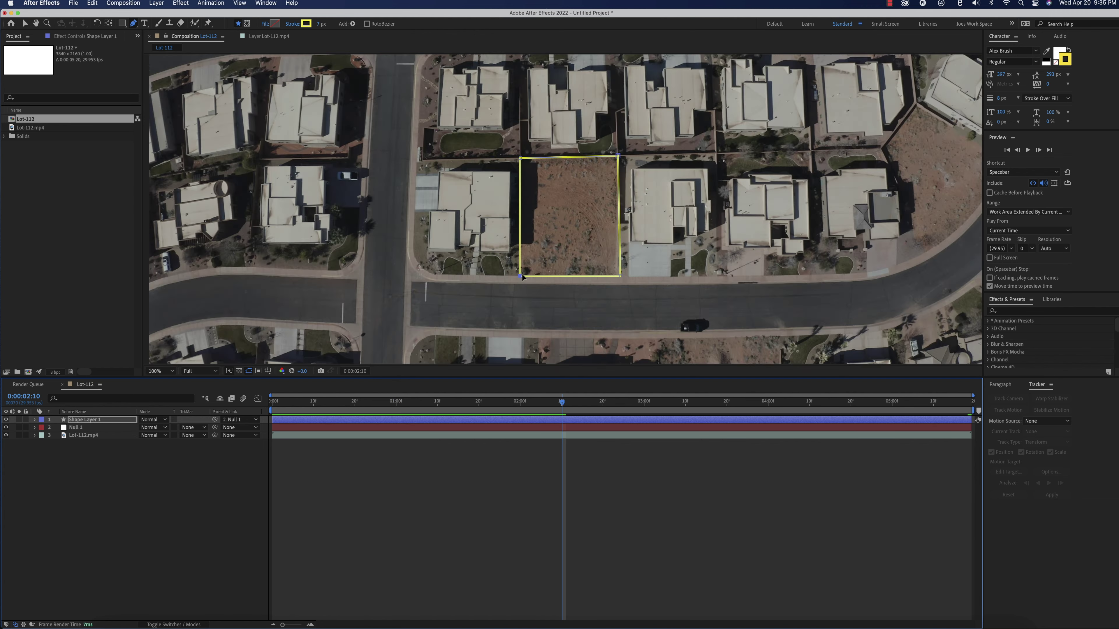
key(comma)
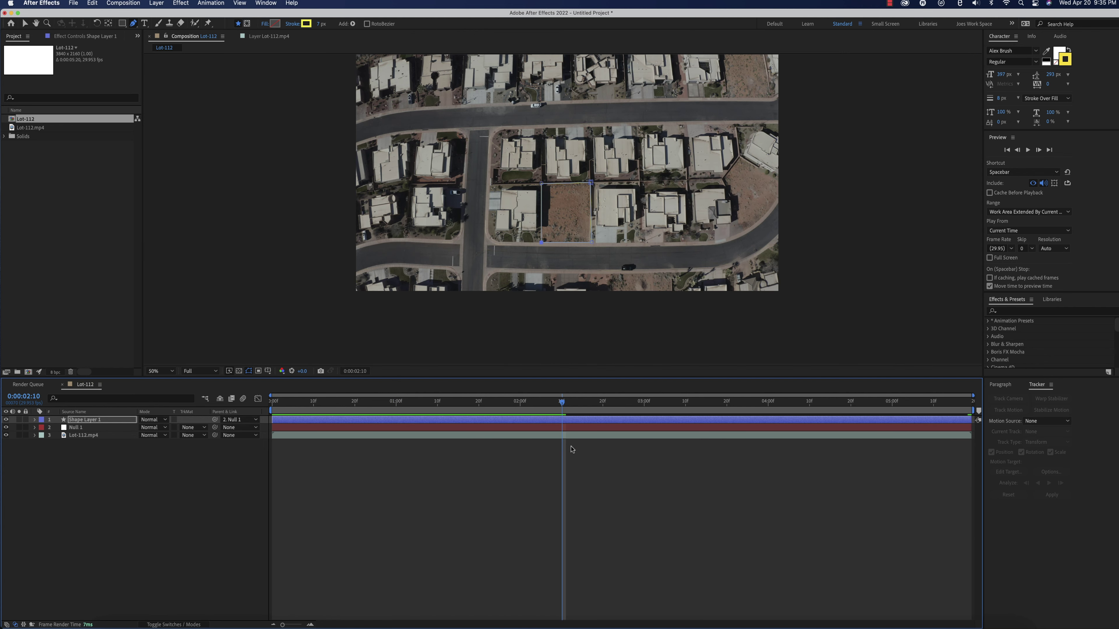
key(Home)
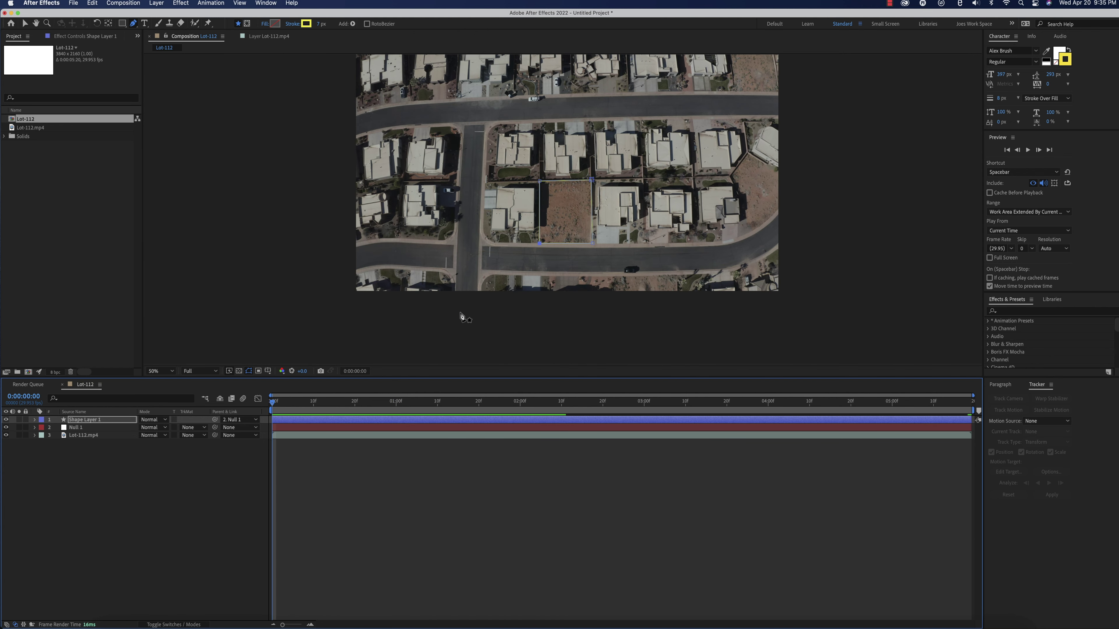
key(period)
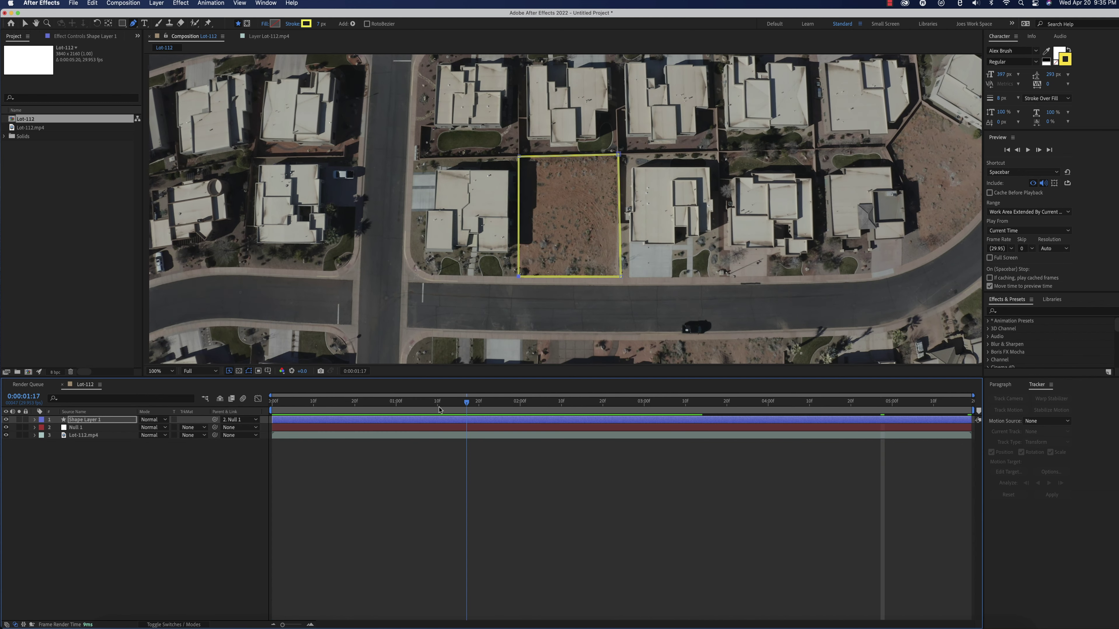
key(space)
key(Home)
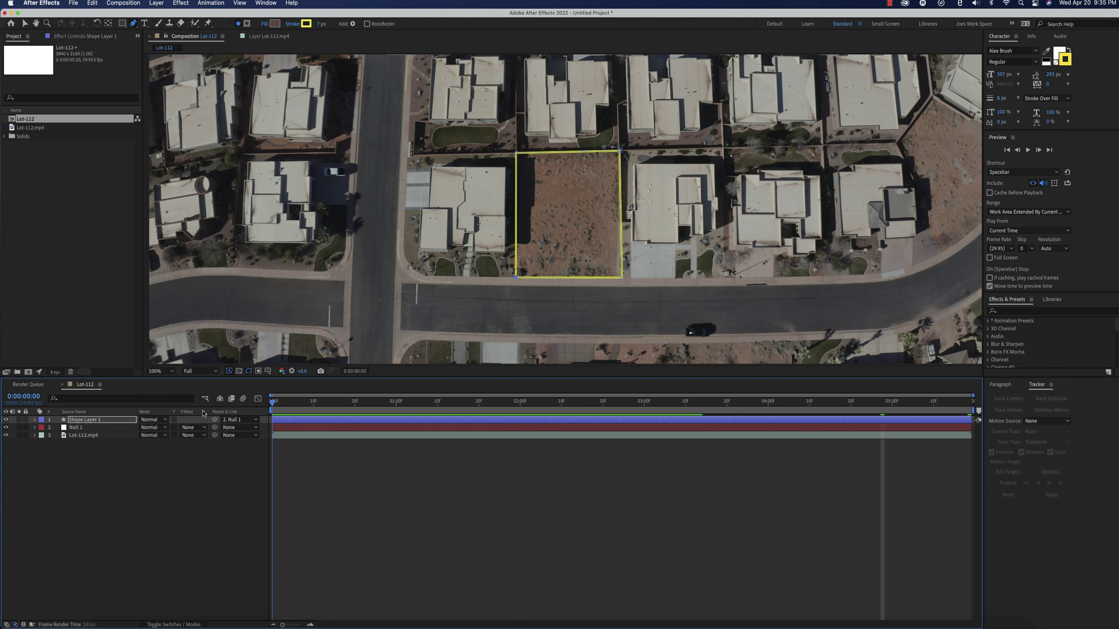
key(period)
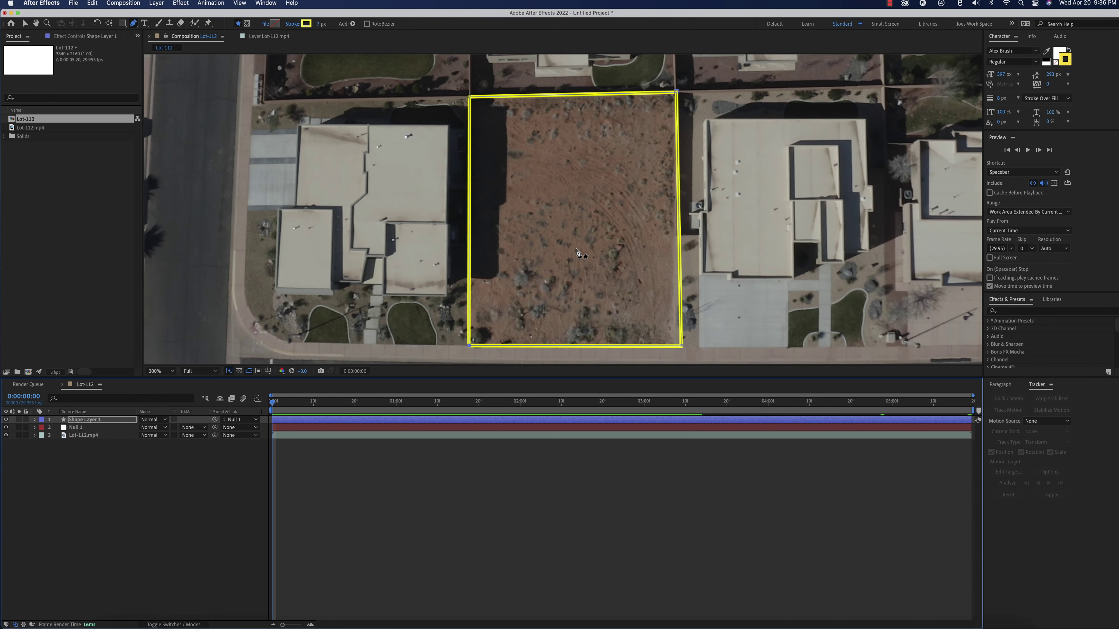
Expand Shape 1's Stroke 1 settings and set its Line Cap to Round Cap
click(26, 23)
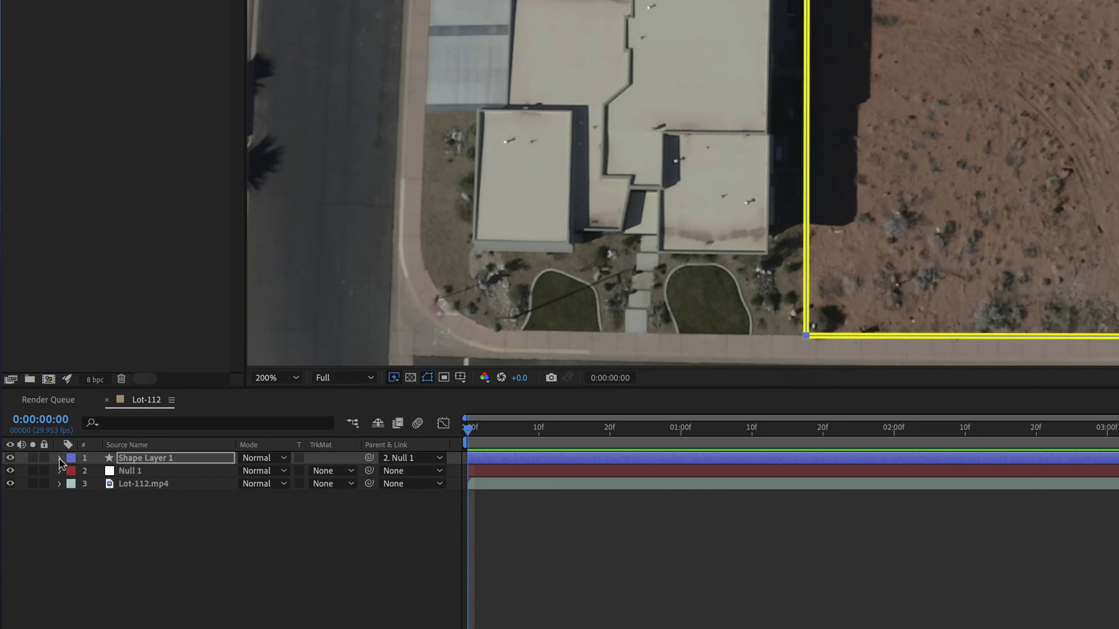
click(53, 507)
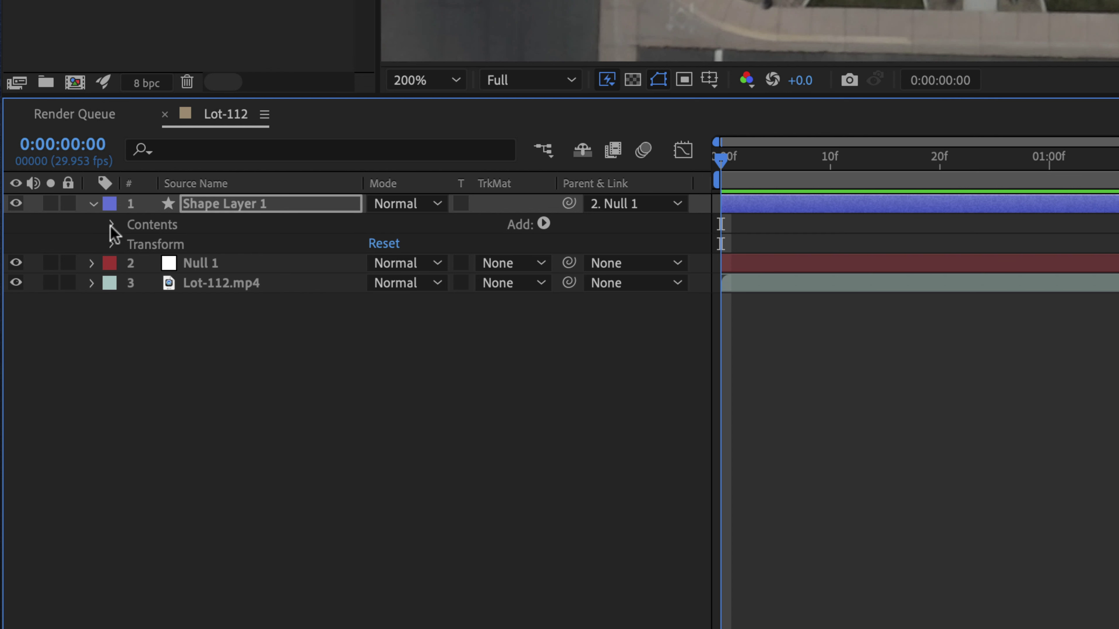
click(112, 225)
click(133, 245)
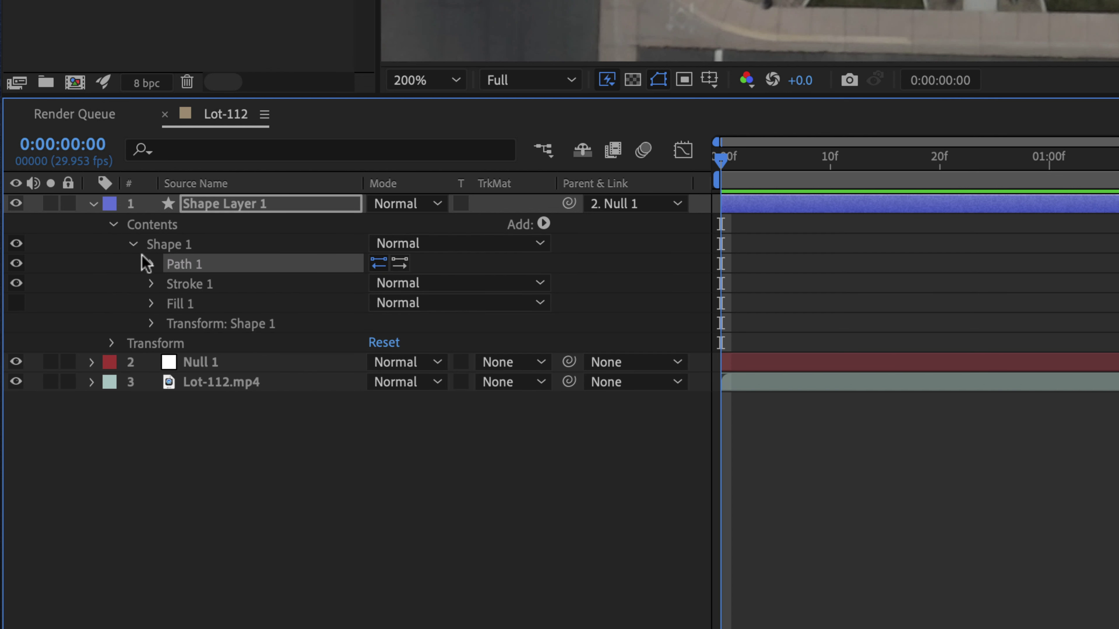
click(151, 285)
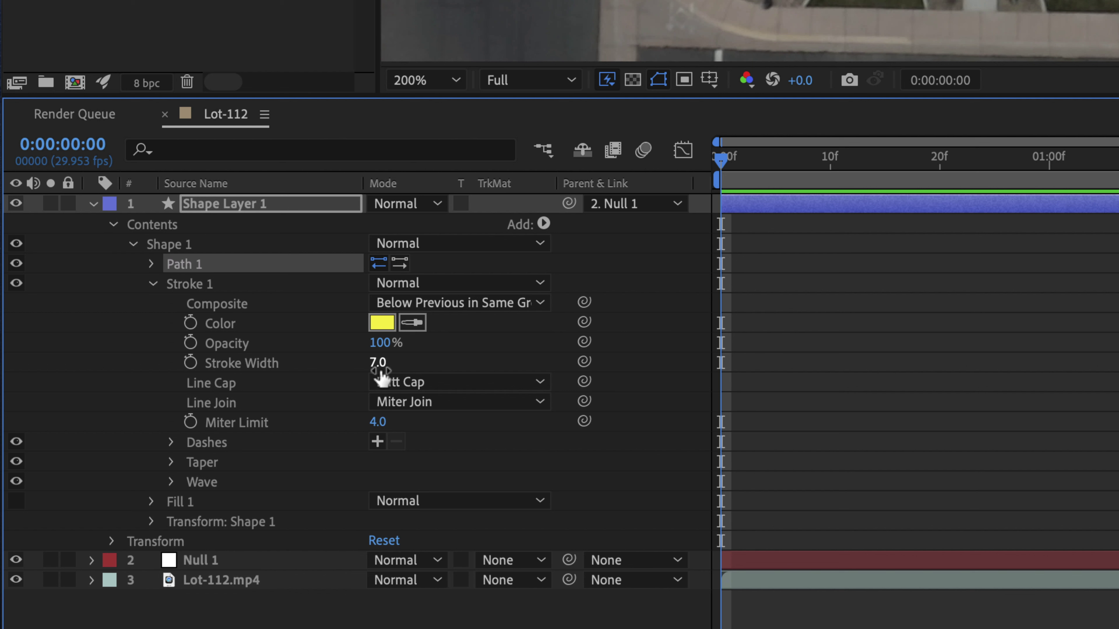
click(470, 383)
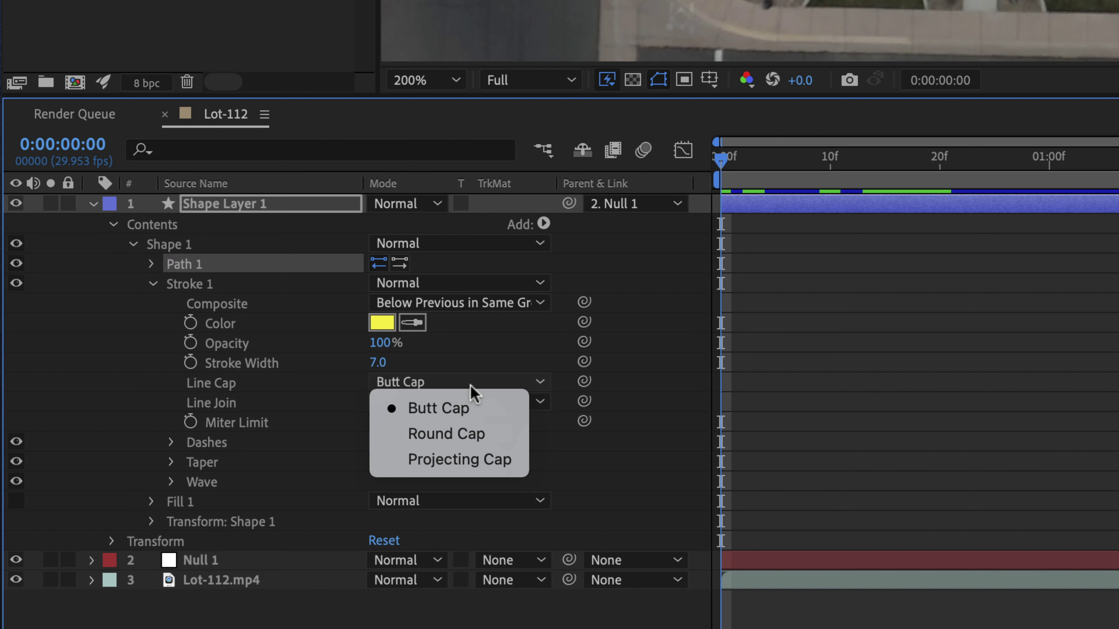
click(481, 436)
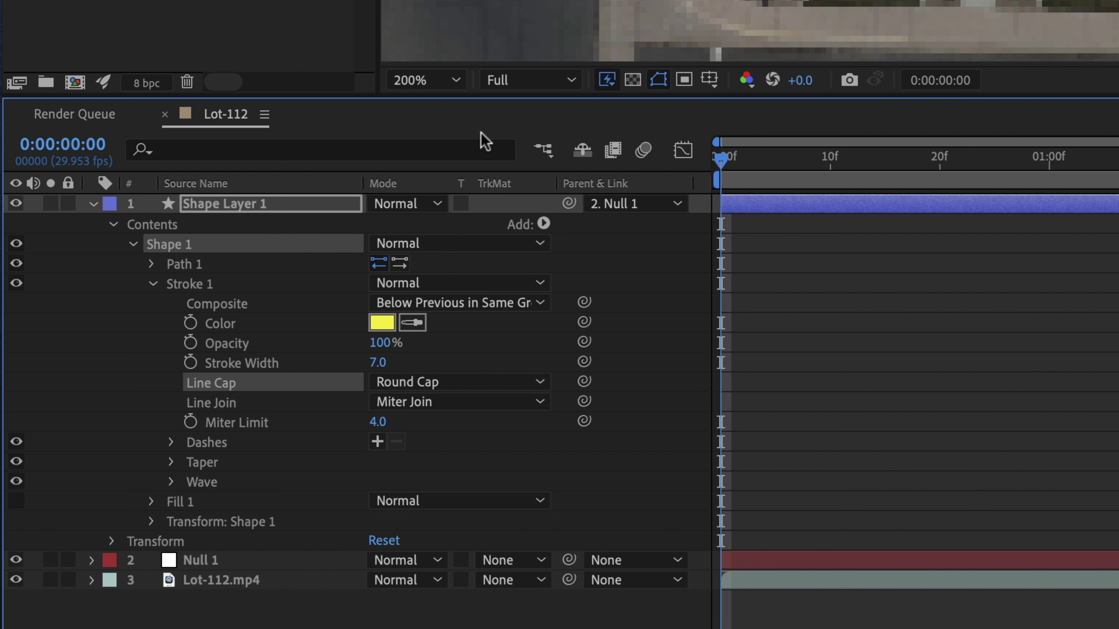
Add Dash and Gap properties to the stroke, both at 10
click(206, 443)
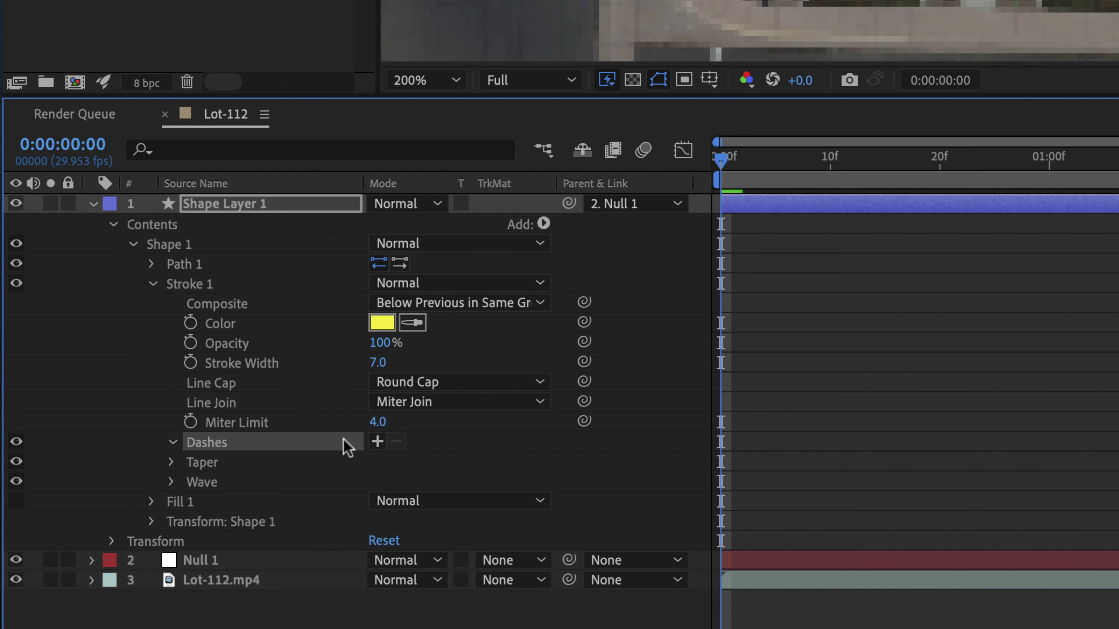
click(377, 442)
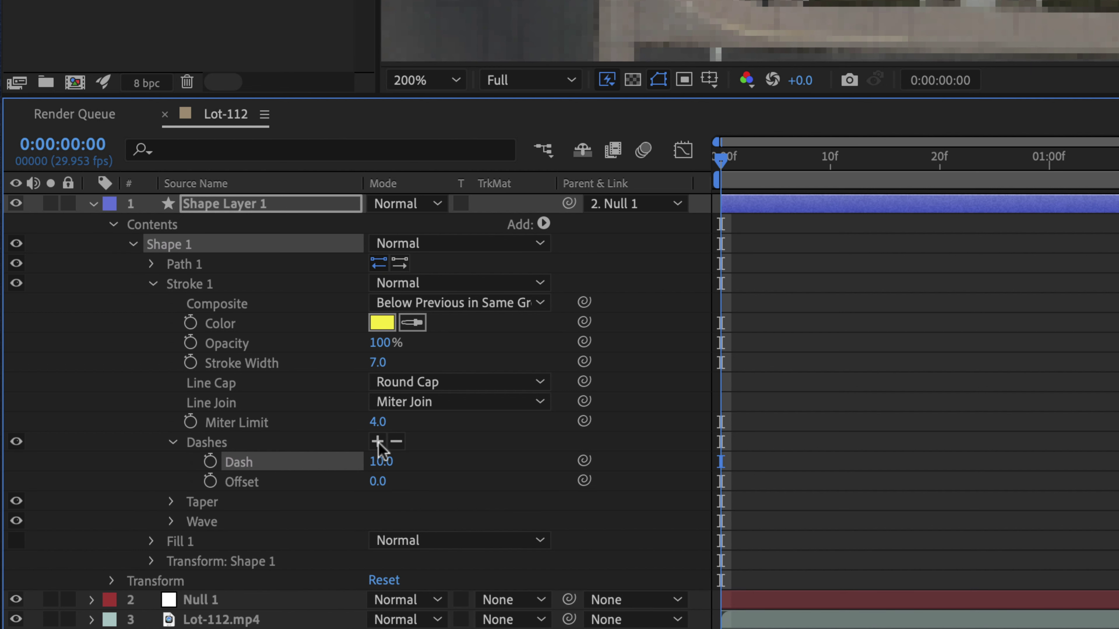
click(377, 442)
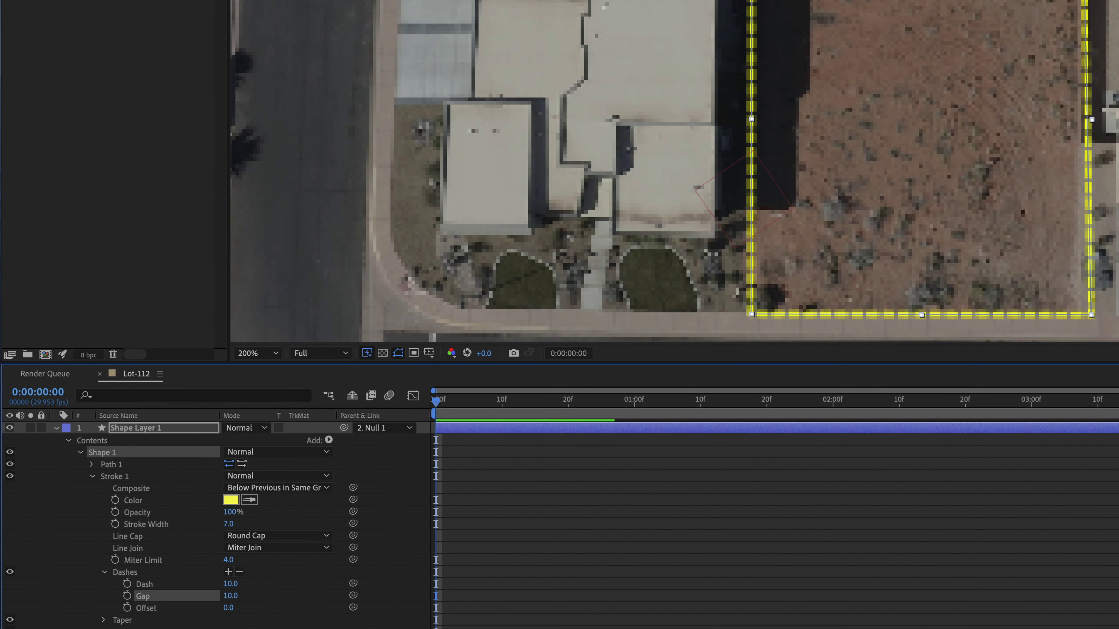
Thicken the stroke to 10, widen the Gap to 31 and try a Butt line cap
drag(229, 524, 240, 524)
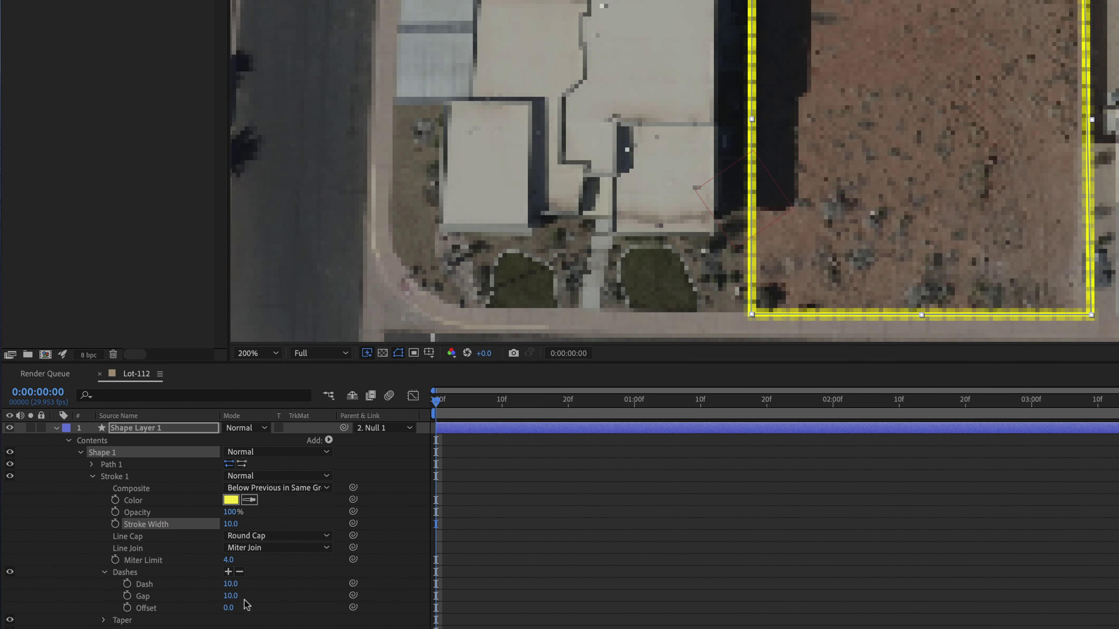
mouse_move(229, 603)
mouse_down()
mouse_move(272, 598)
mouse_move(242, 598)
mouse_up()
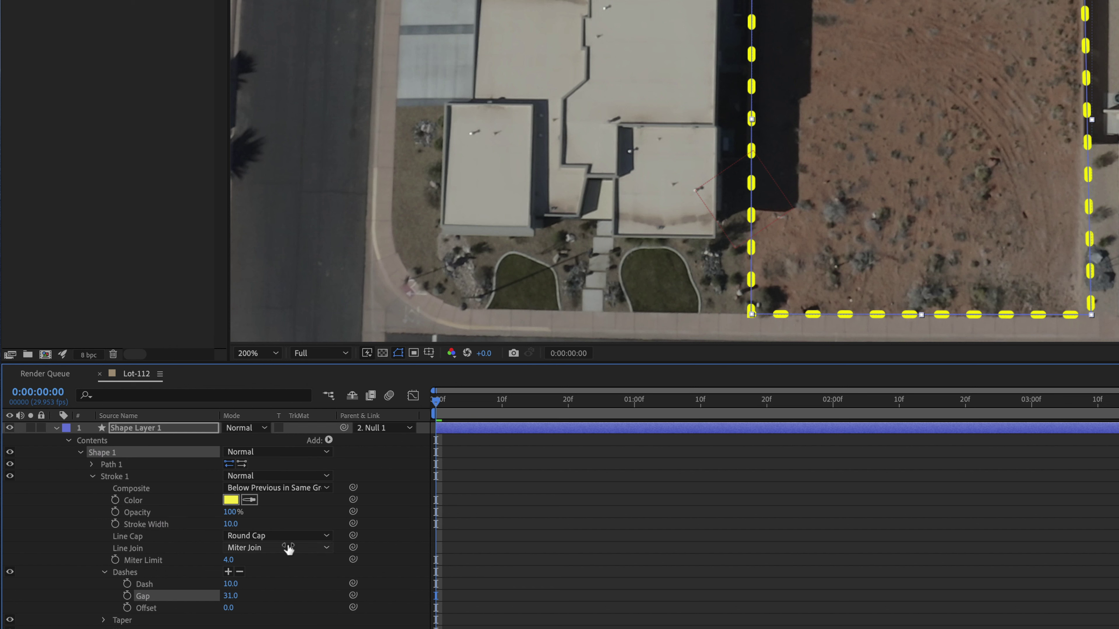
click(301, 535)
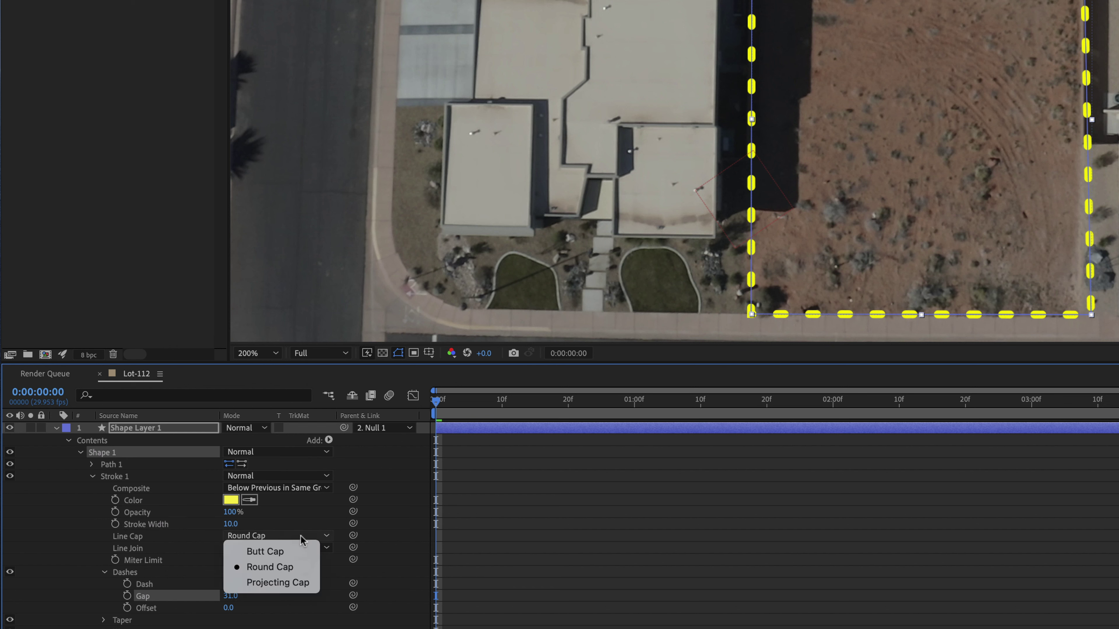
click(293, 552)
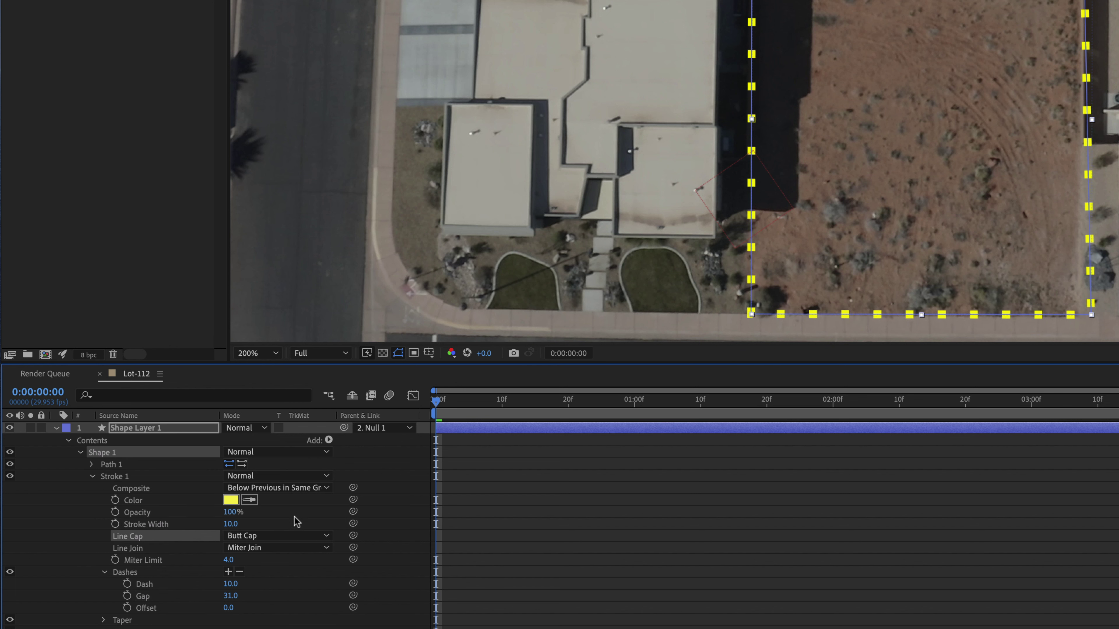
Switch back to Round Cap, lengthen Dash to 33 and thin the stroke to 9 px
click(291, 536)
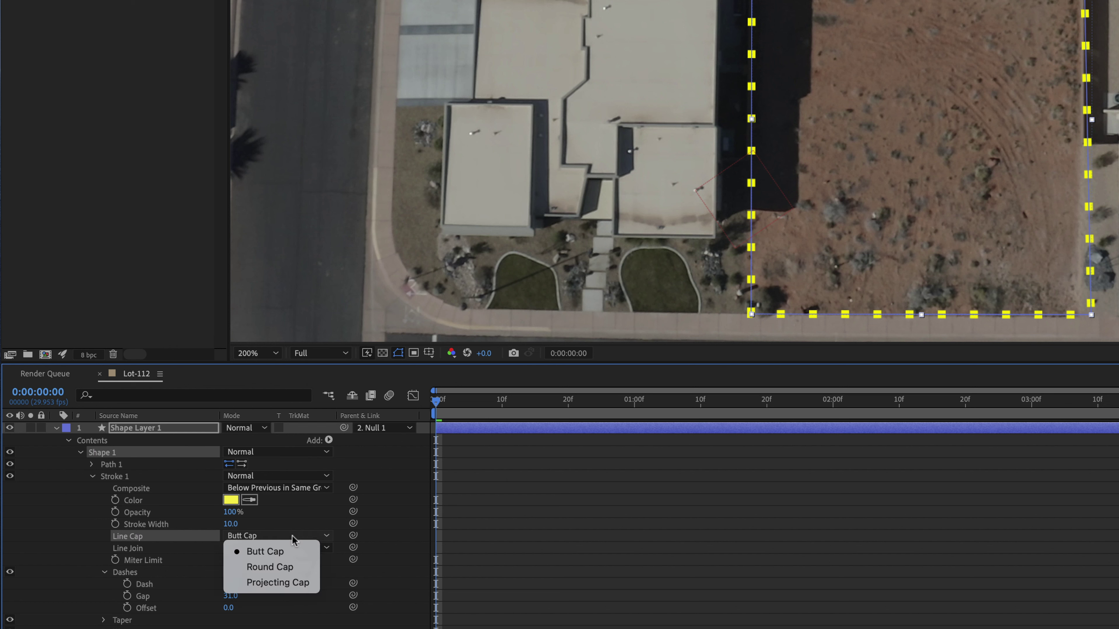
click(299, 569)
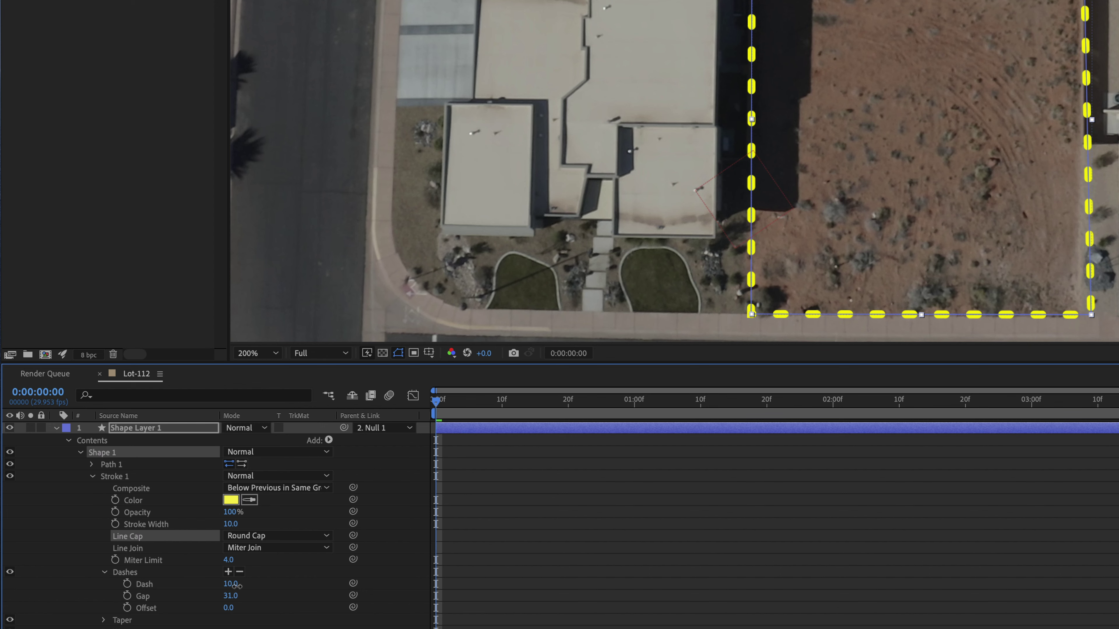
drag(237, 586, 251, 585)
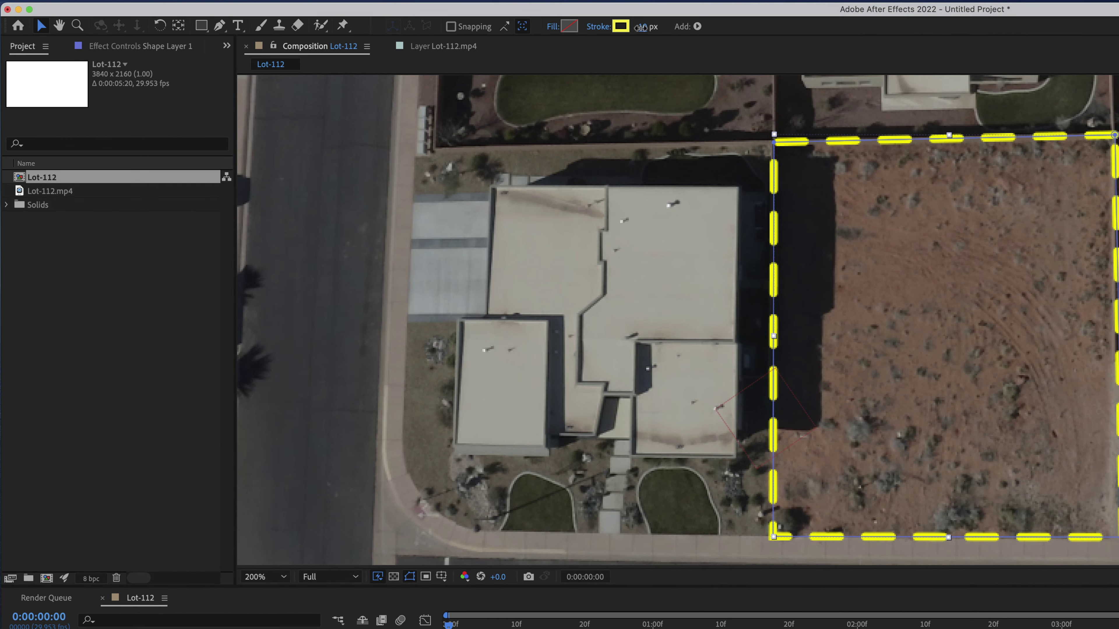
drag(641, 27, 639, 28)
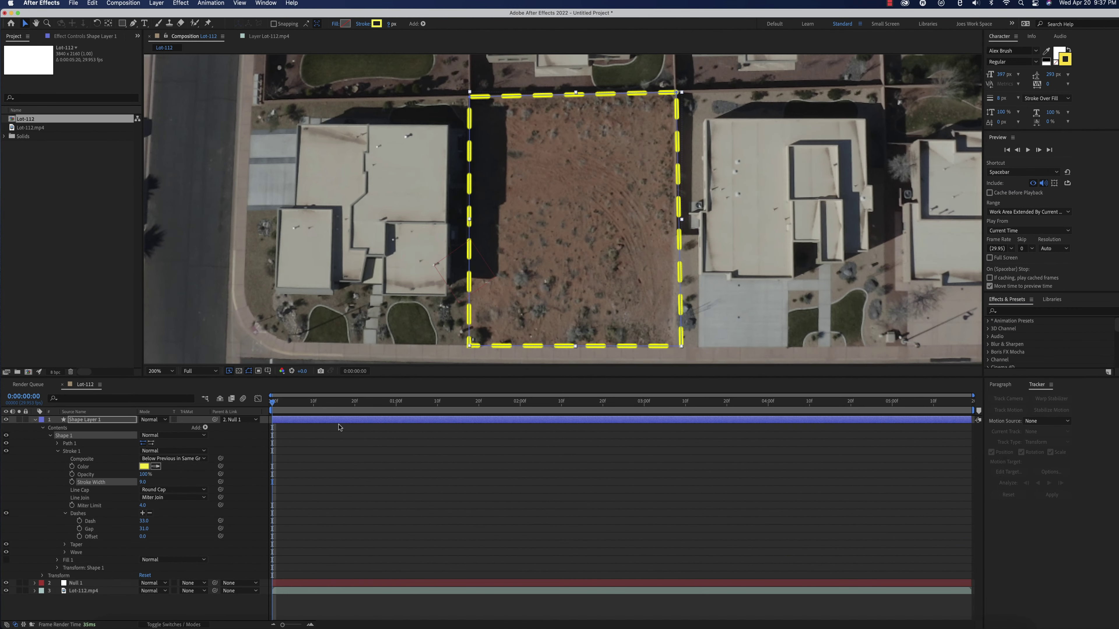
click(301, 412)
key(space)
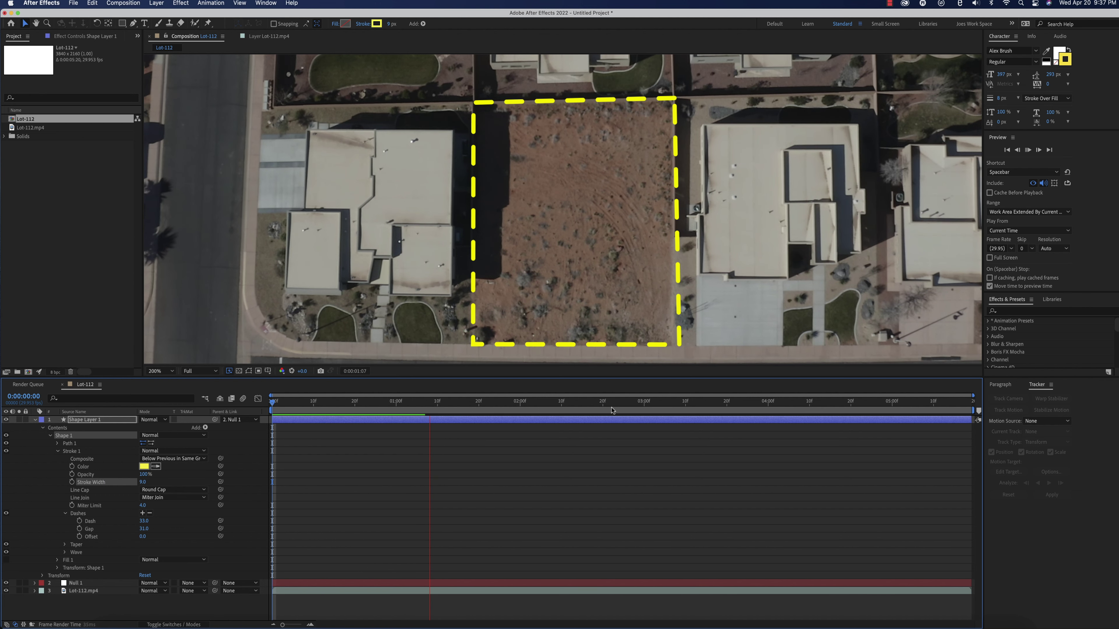
click(590, 406)
key(Home)
key(space)
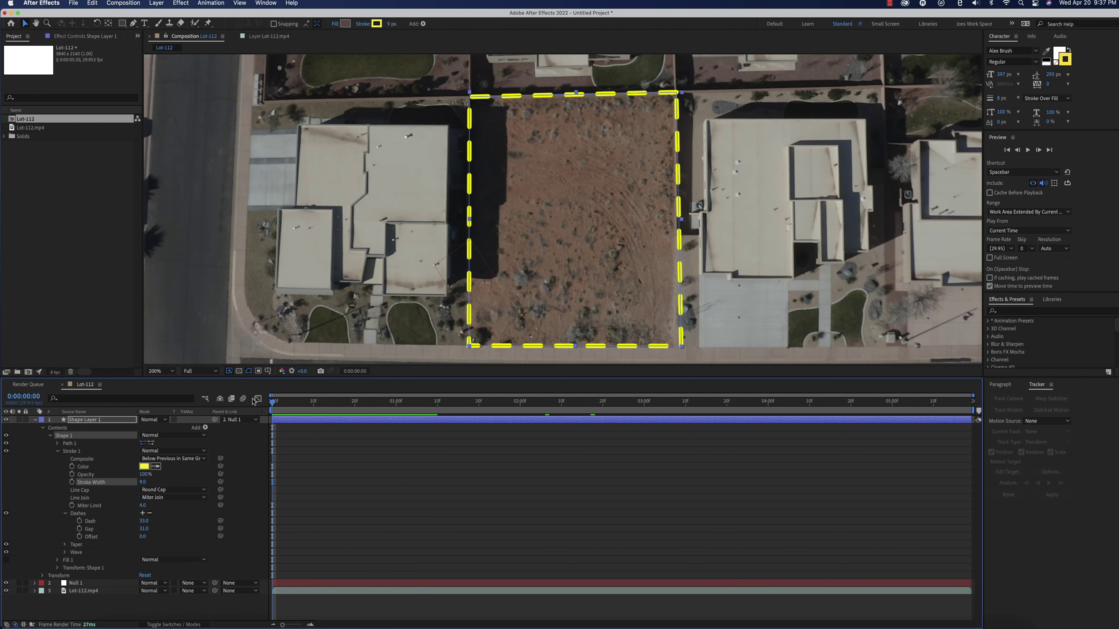
key(space)
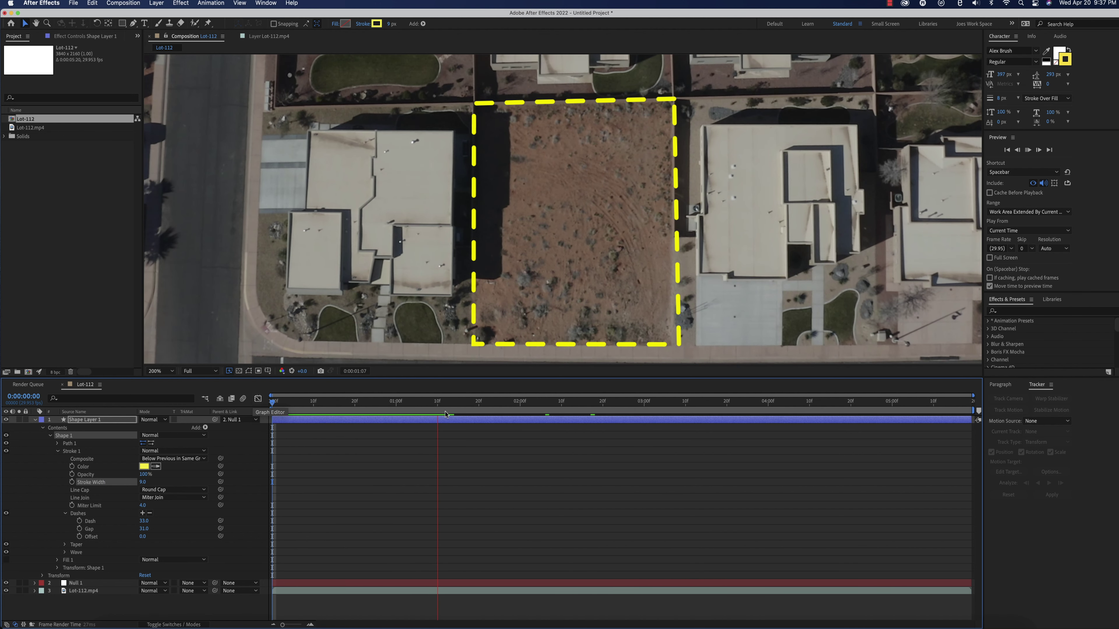
key(Home)
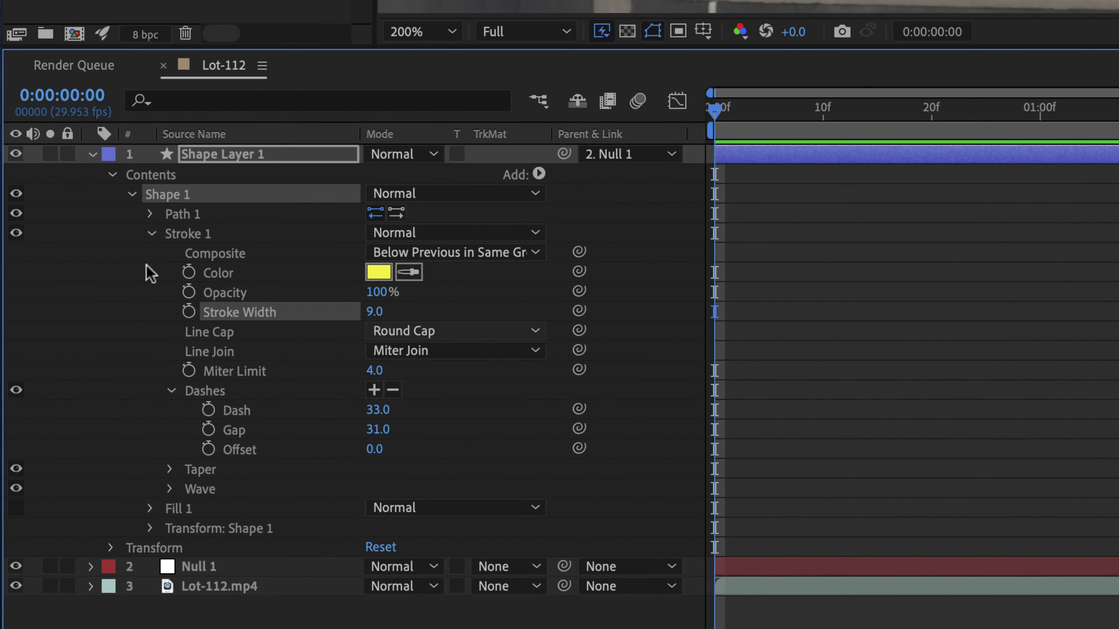
Keyframe the dash Offset from 0 at frame 0 to 1256 at 0:00:05:10
click(210, 447)
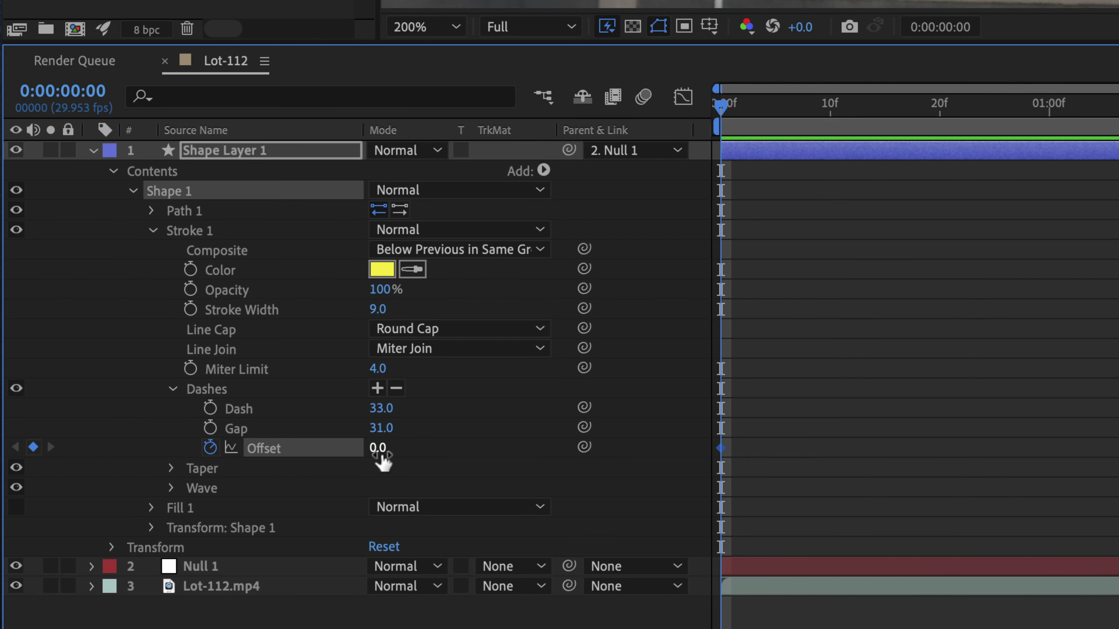
key(space)
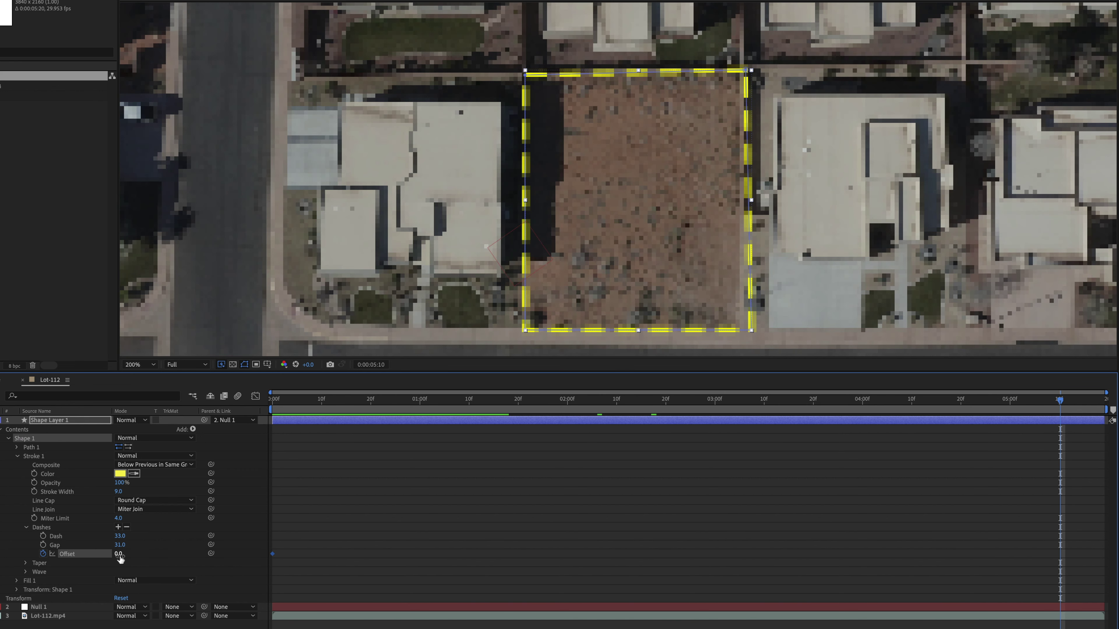
drag(119, 554, 768, 548)
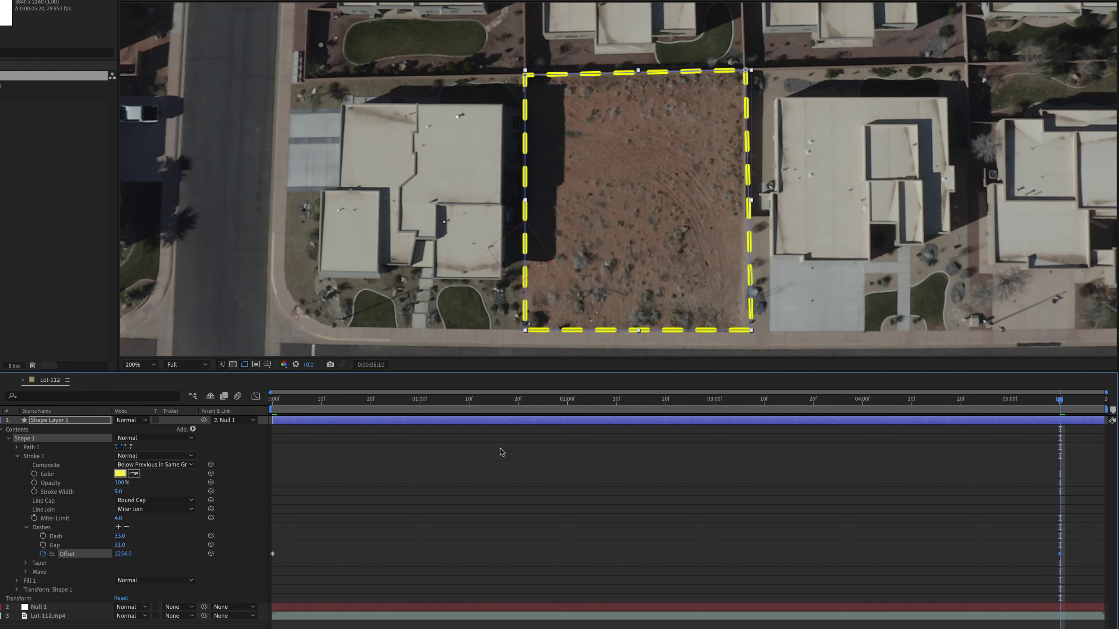
Check the dash Offset at the clip's start and end, then preview the marching dashes
click(287, 400)
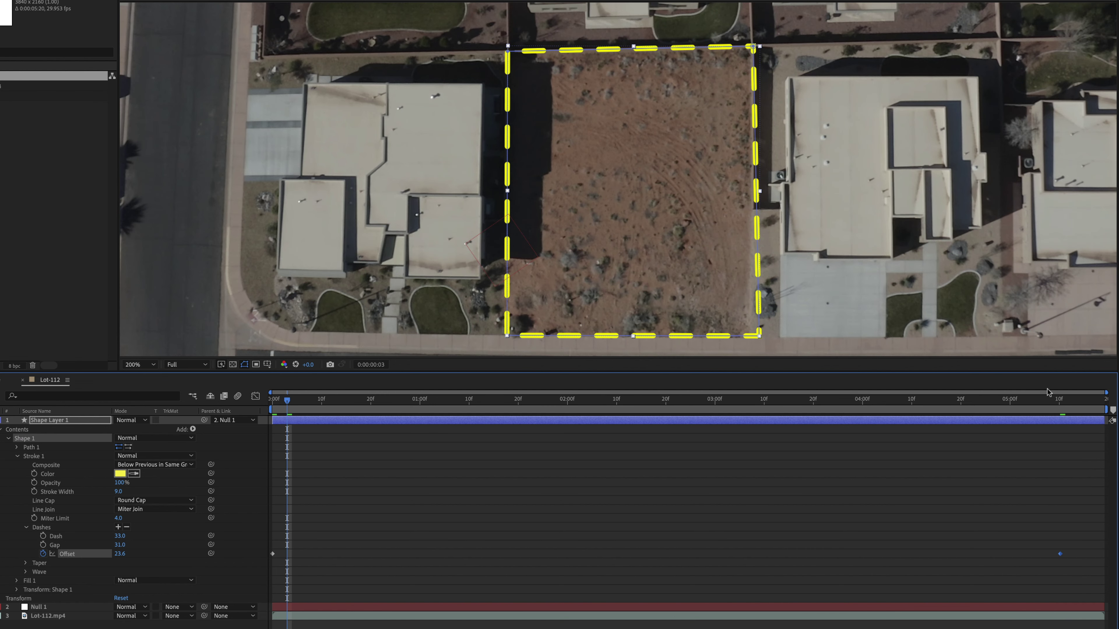
click(1046, 398)
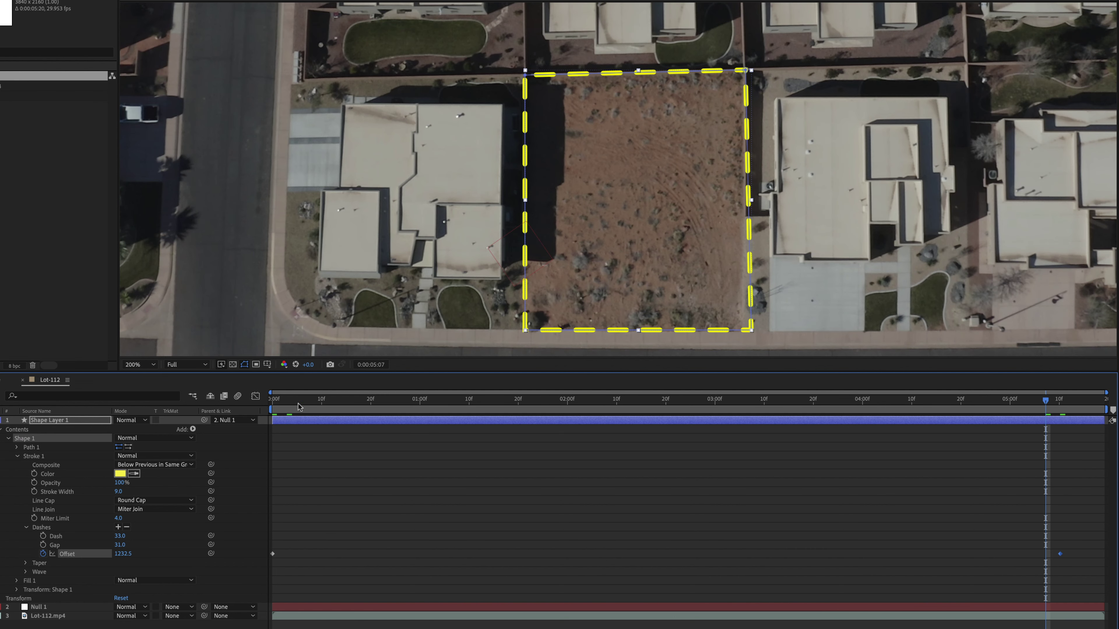
click(298, 405)
key(space)
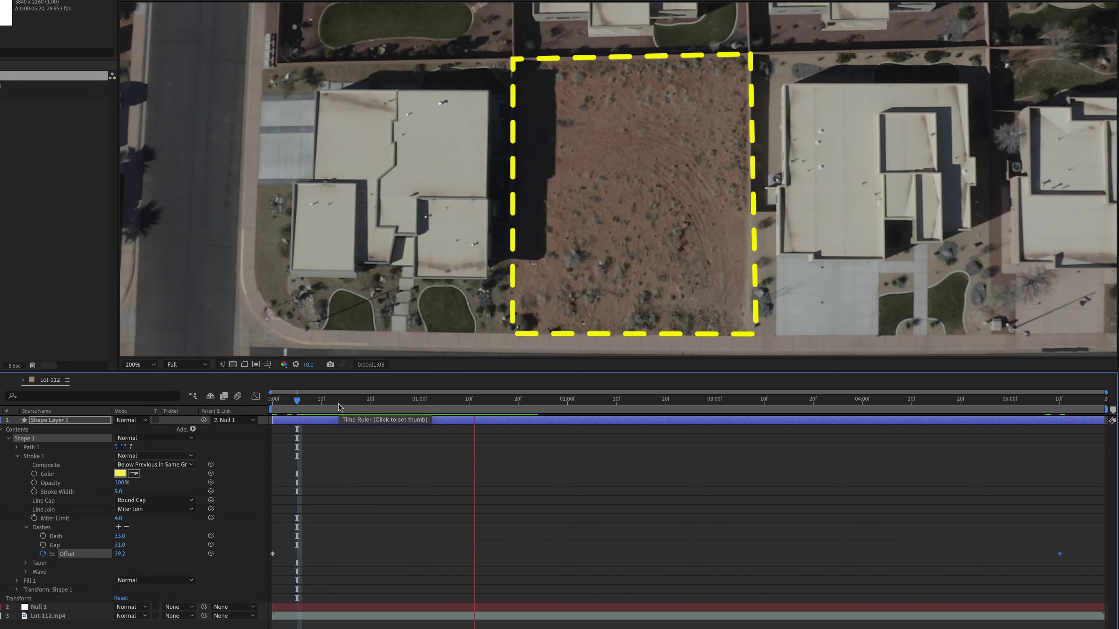
click(748, 406)
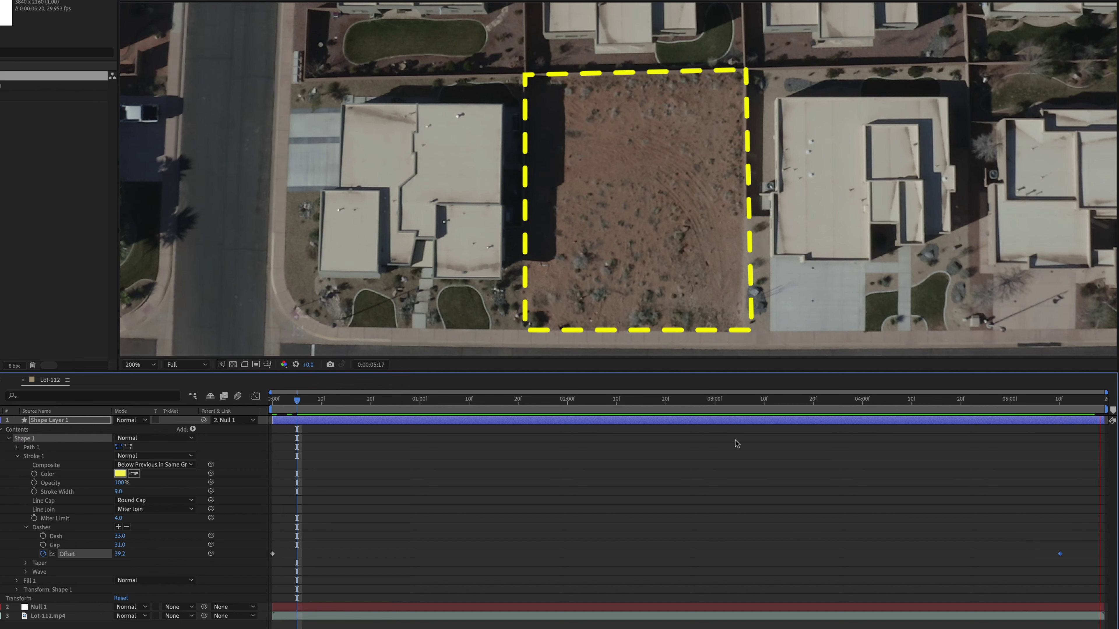
Stop the marching-dash preview of the lot outline
scroll(712, 294, down, 8)
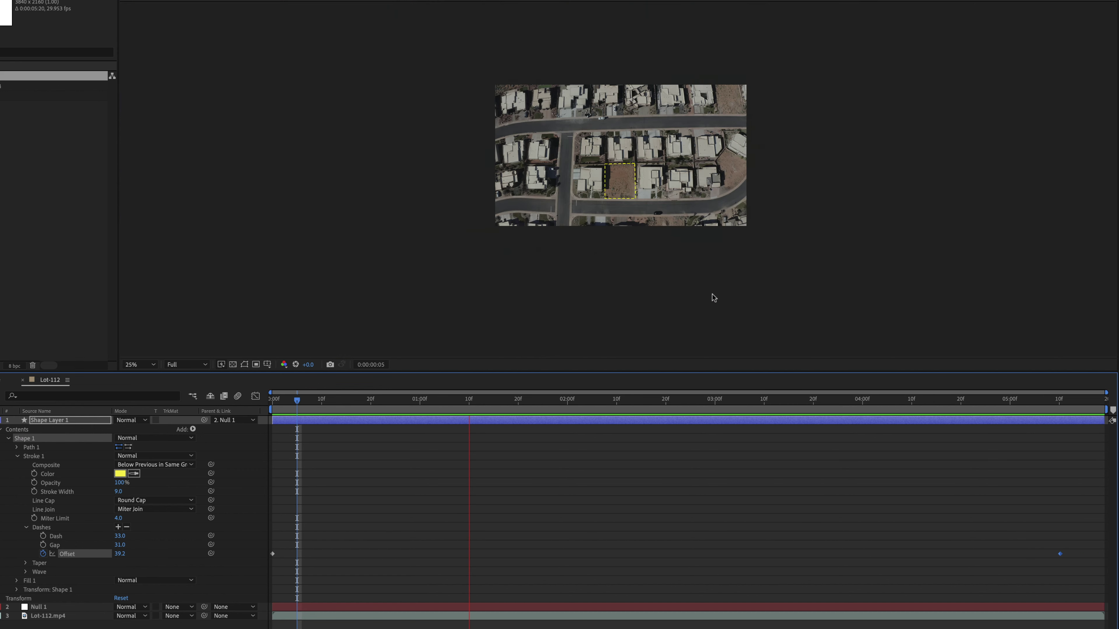
scroll(713, 294, up, 5)
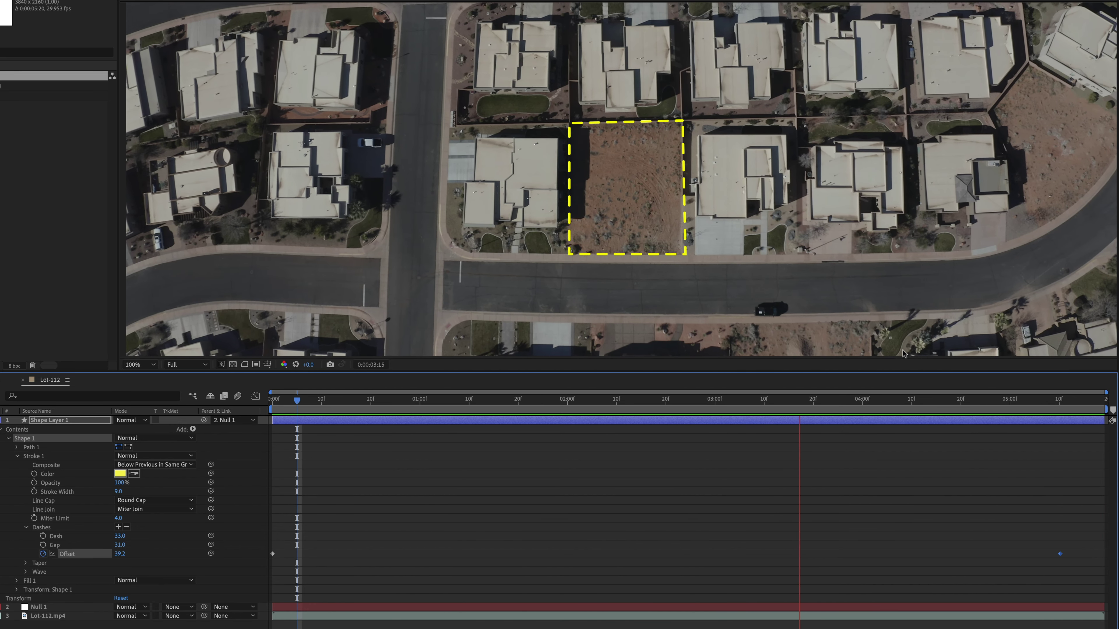
key(space)
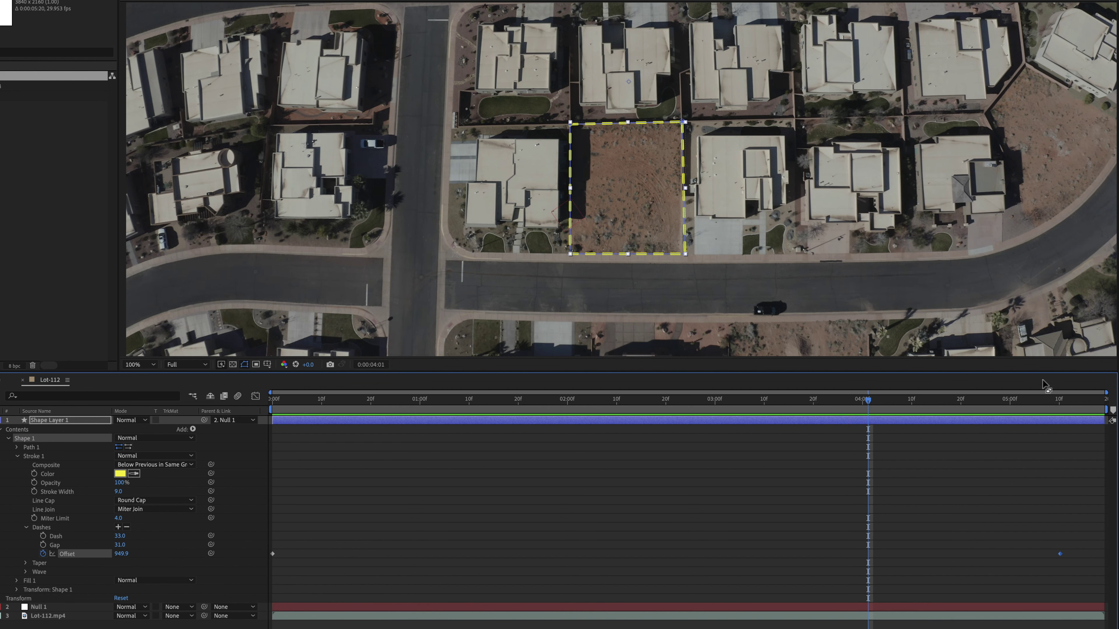
Lower the final Offset keyframe value to slow the dashes, then return near the clip start
drag(1055, 411, 1059, 412)
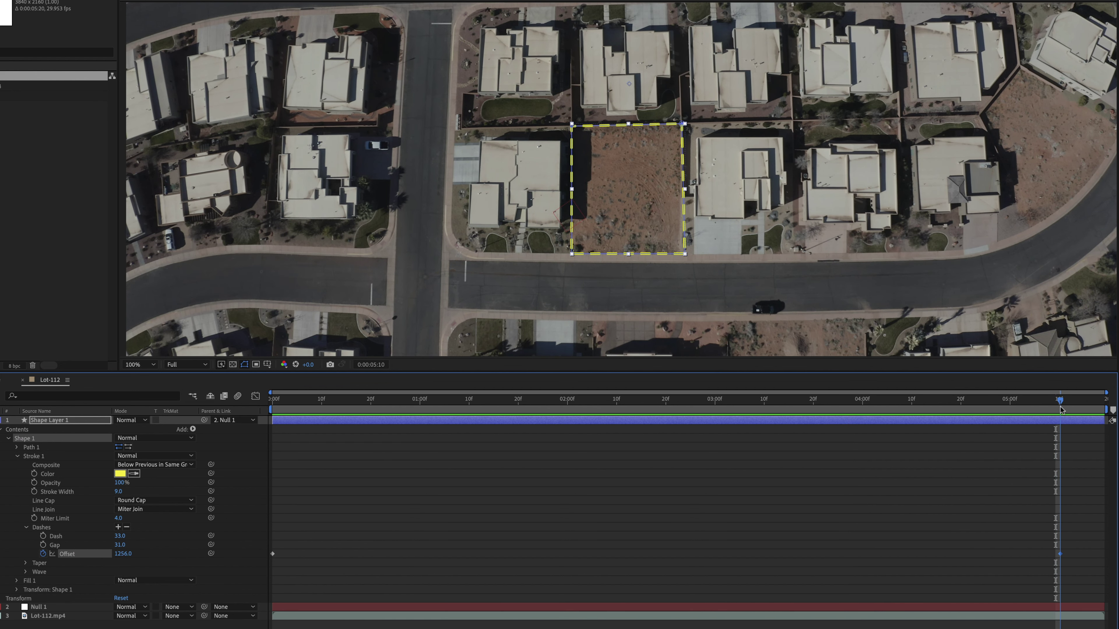
drag(122, 558, 26, 558)
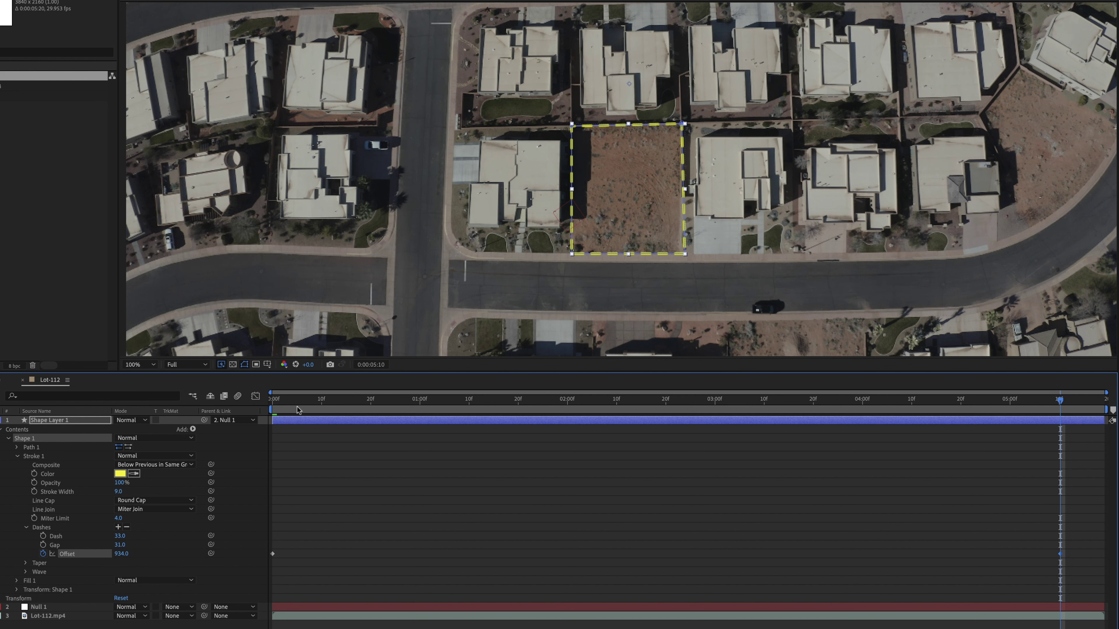
drag(297, 410, 417, 410)
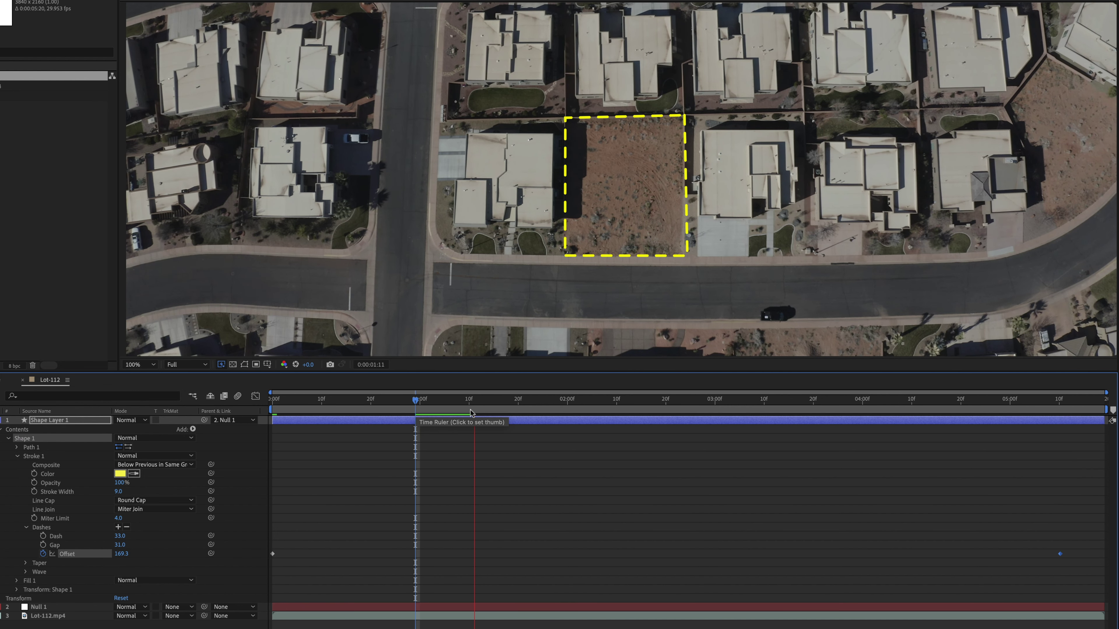
At frame 0:00:01:06, give the dashed lot shape a solid red F01010 fill and view it at 200%
click(498, 400)
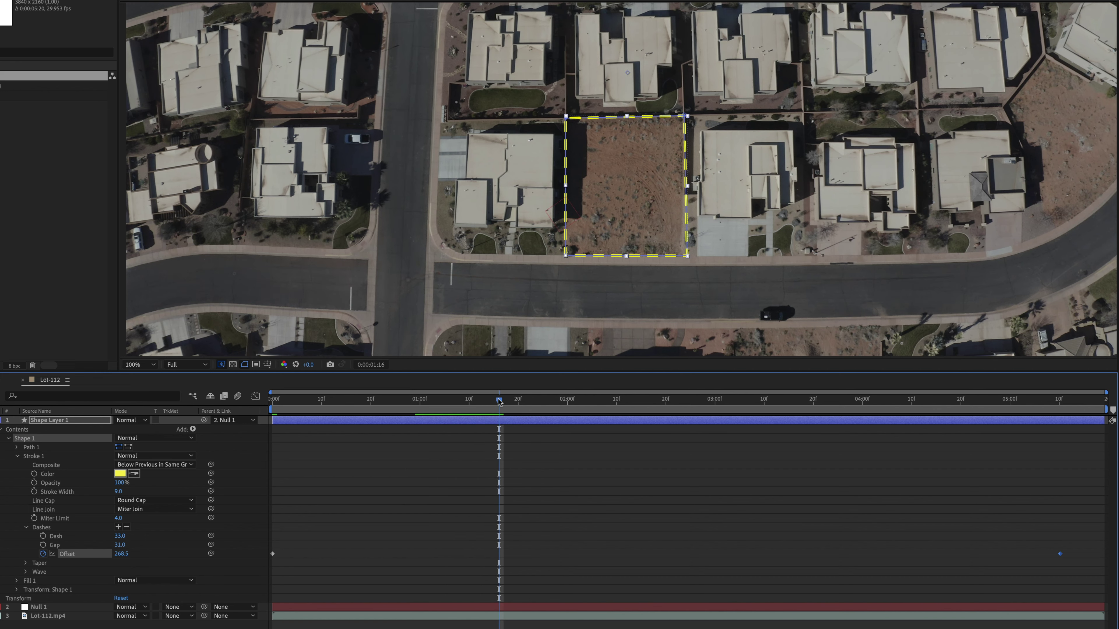
drag(499, 400, 449, 401)
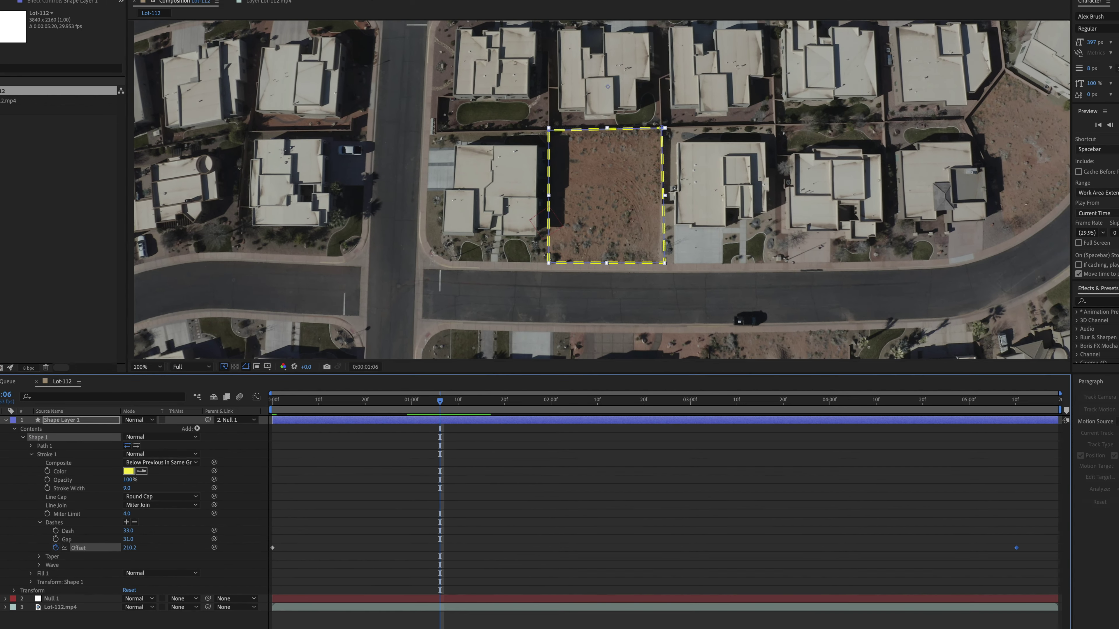
click(354, 0)
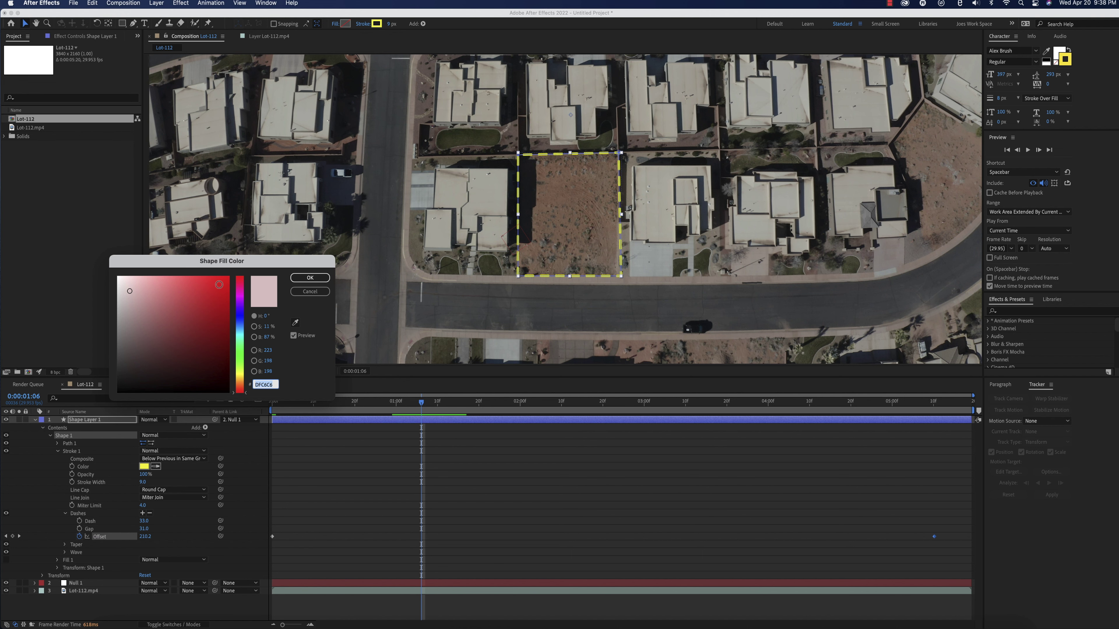
text(F01010)
key(Tab)
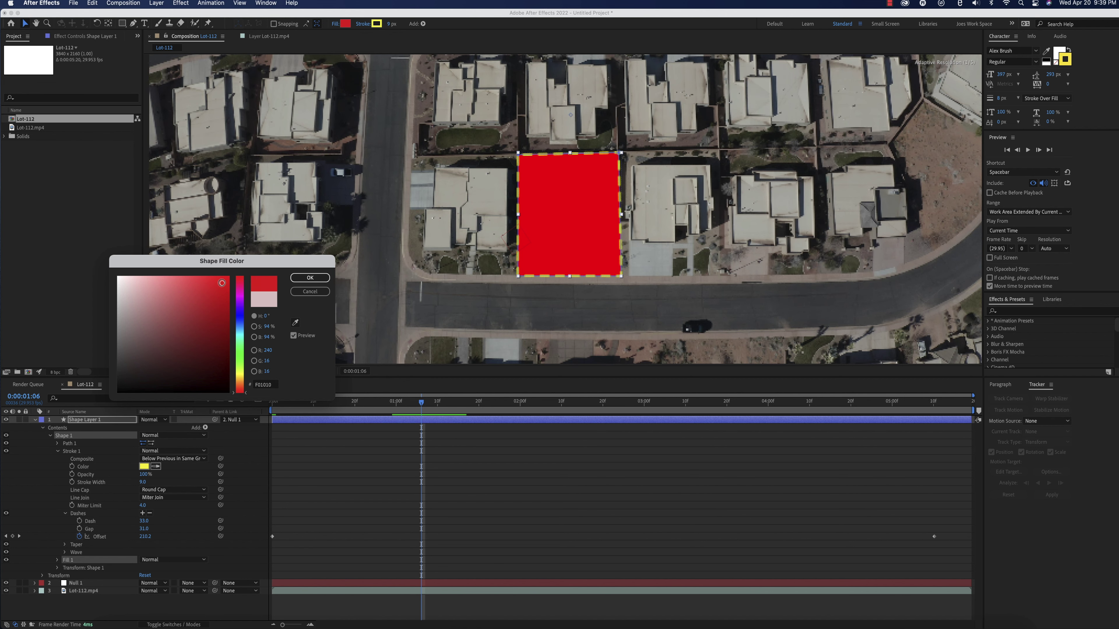
click(310, 277)
key(period)
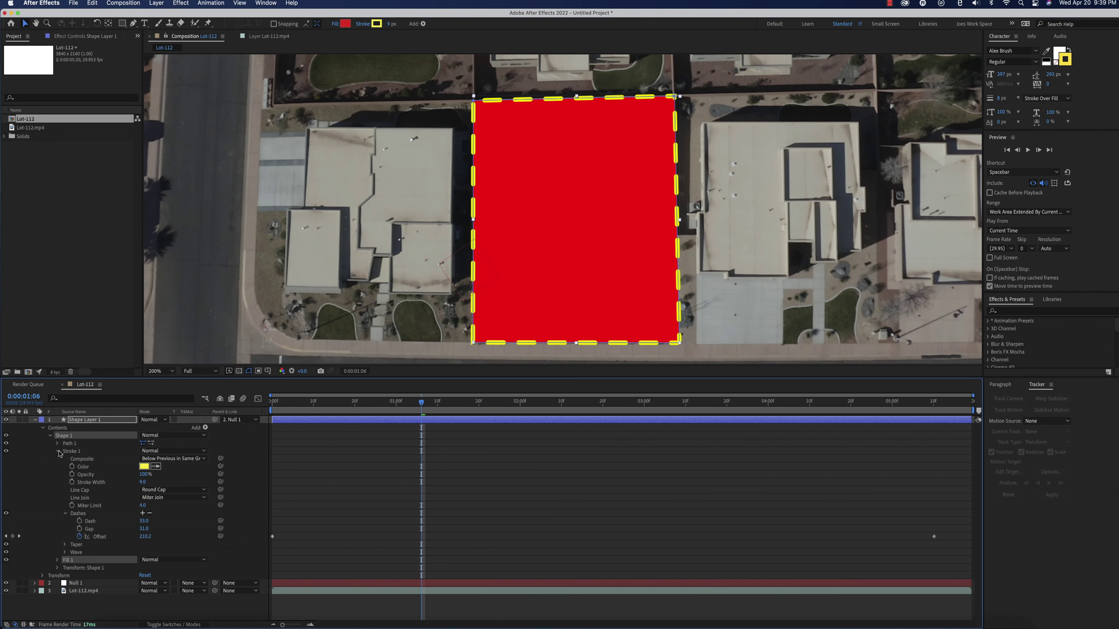
Lower Shape 1's Fill 1 opacity to 14%, then return to the first frame
click(50, 436)
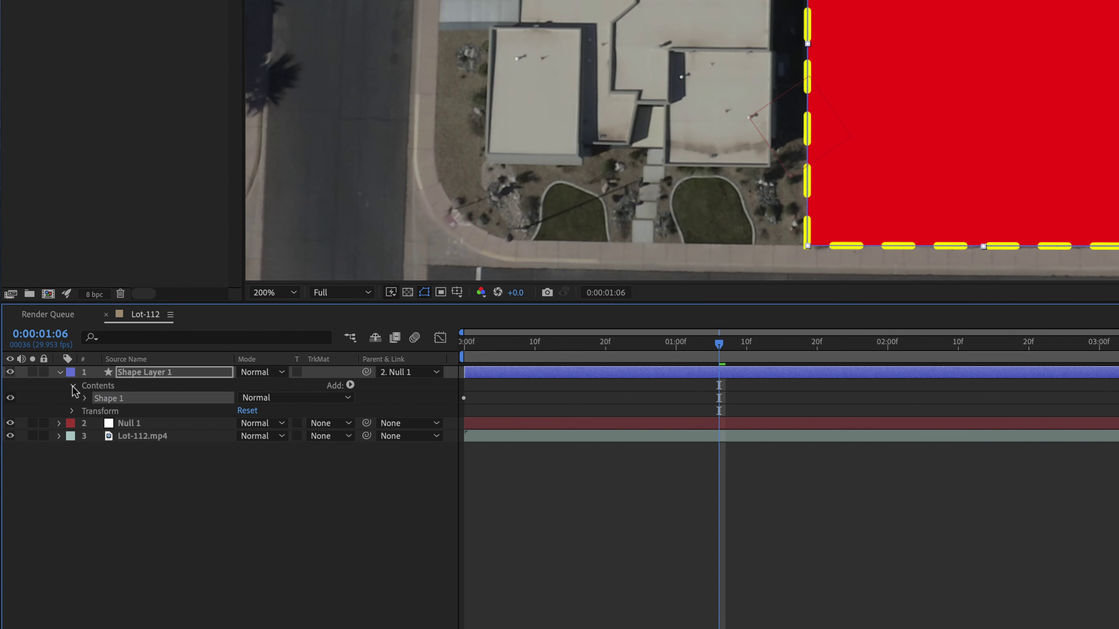
click(74, 386)
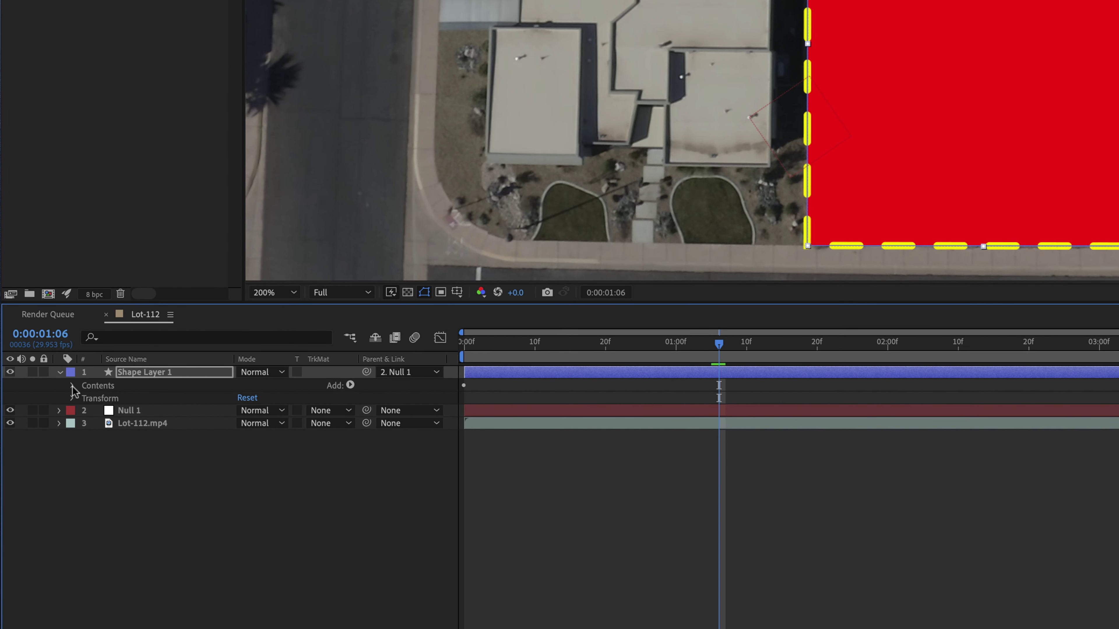
click(74, 386)
click(85, 398)
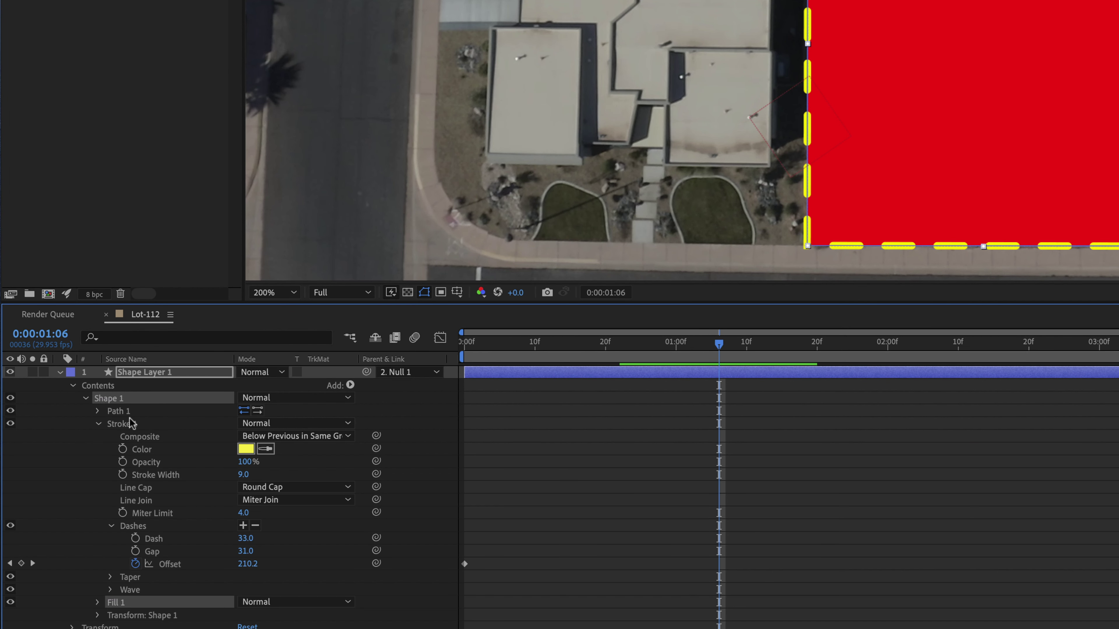
click(97, 424)
click(98, 437)
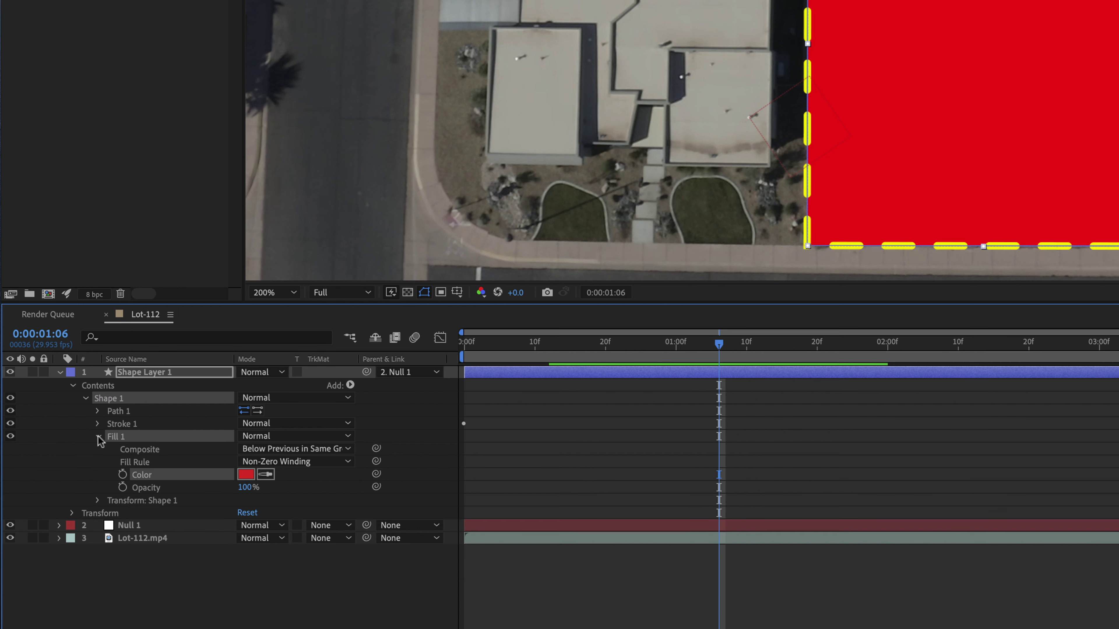
drag(246, 491, 183, 485)
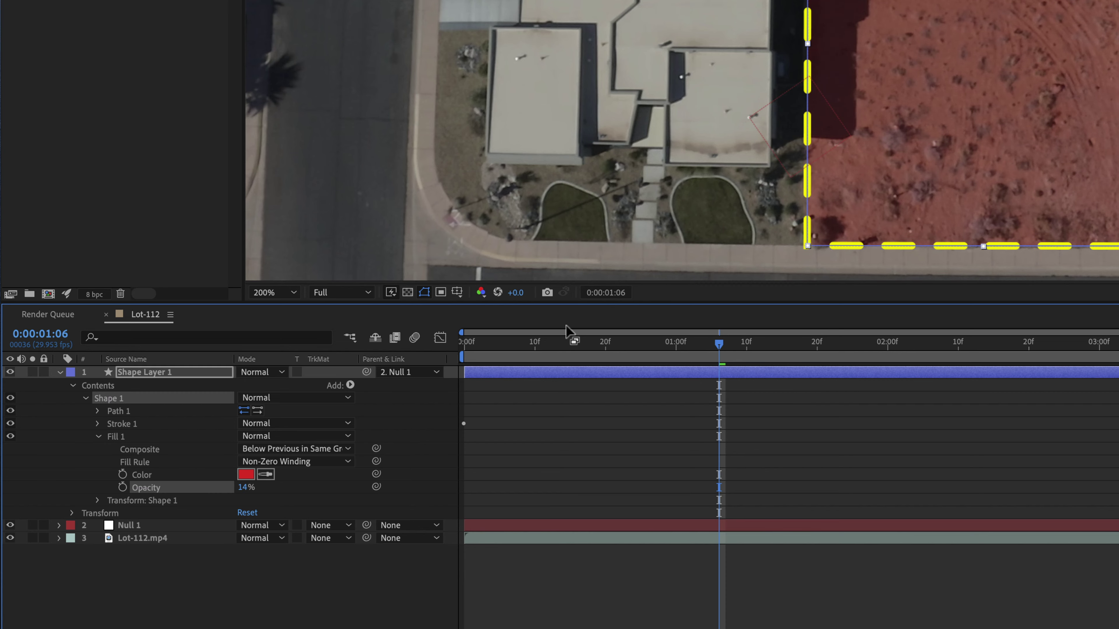
scroll(792, 254, down, 2)
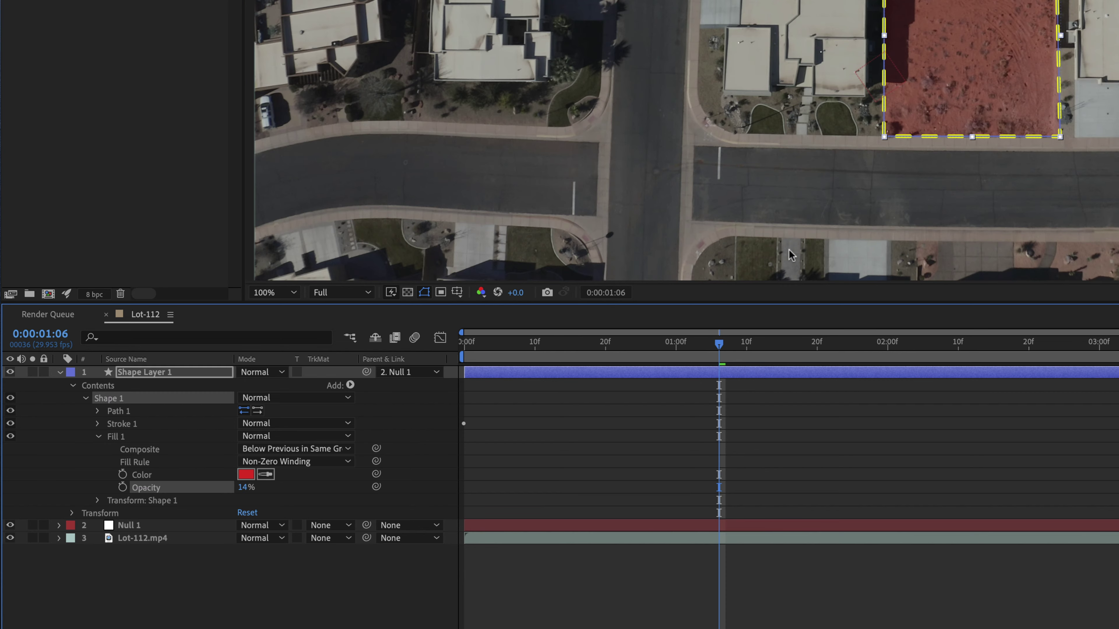
click(559, 348)
key(Home)
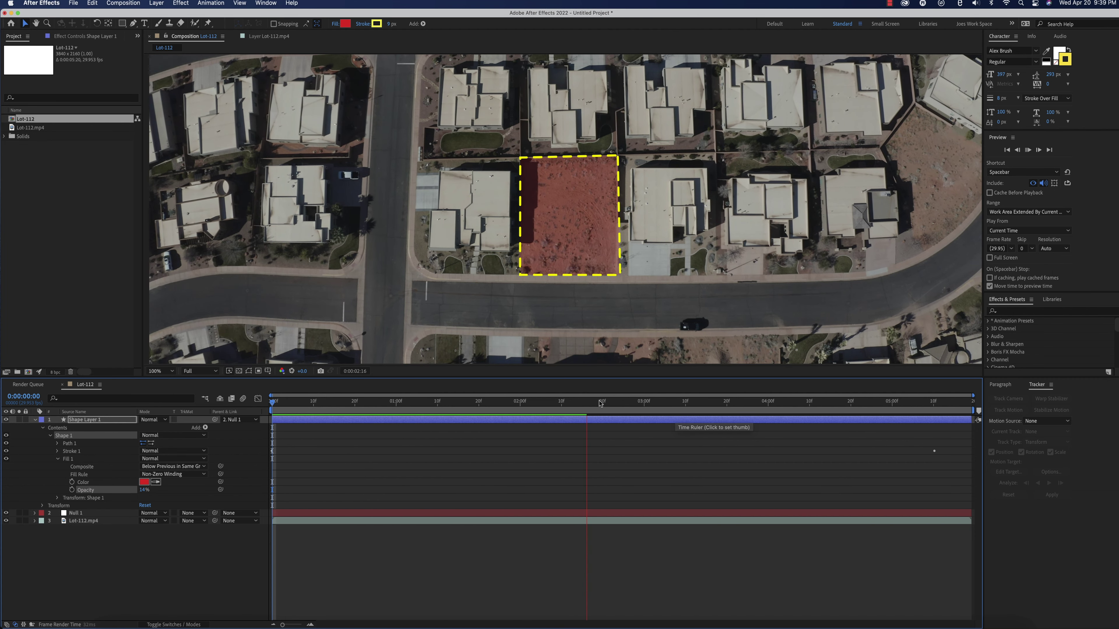
Change Fill 1 to medium blue 0873AD, raise its opacity to about 36%, and preview
click(387, 412)
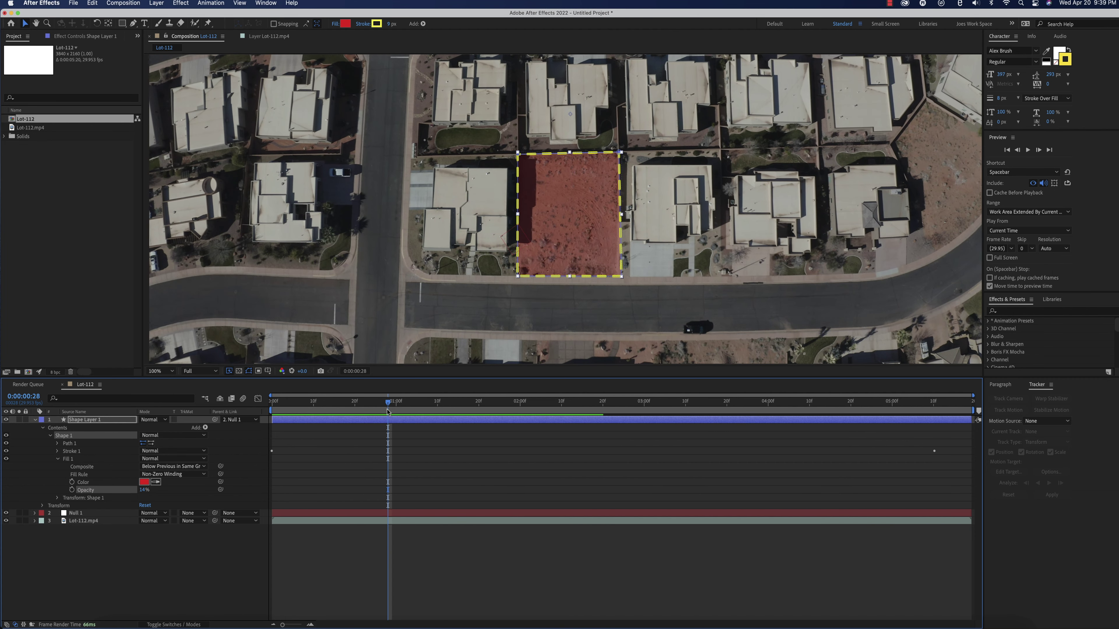
click(143, 483)
mouse_move(241, 311)
mouse_down()
mouse_move(241, 353)
mouse_move(241, 329)
mouse_up()
click(228, 321)
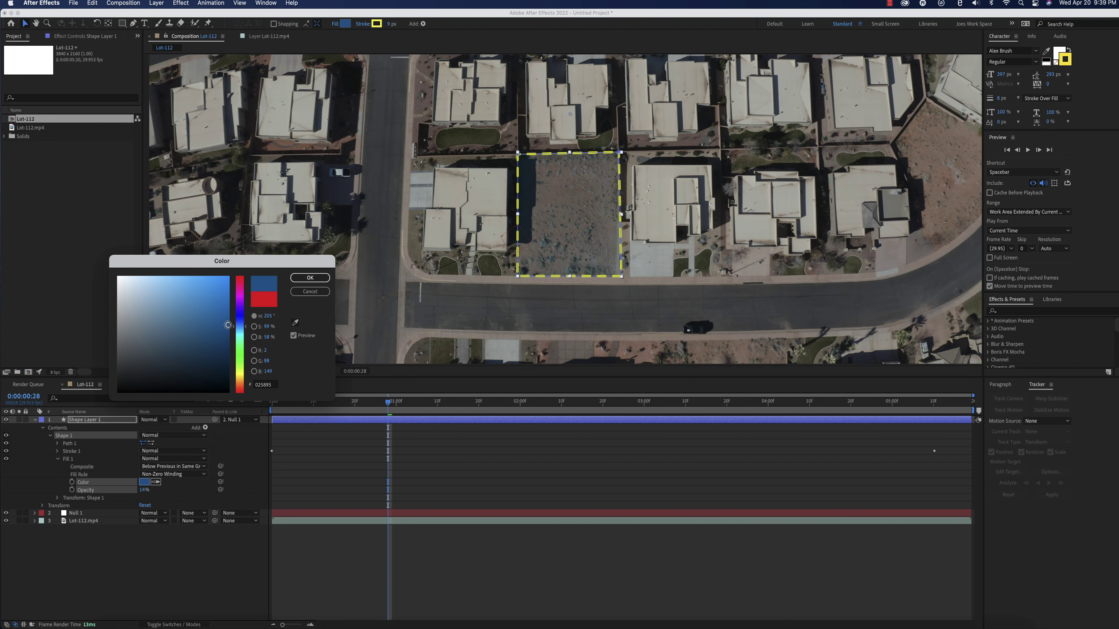
click(218, 371)
click(228, 378)
click(228, 283)
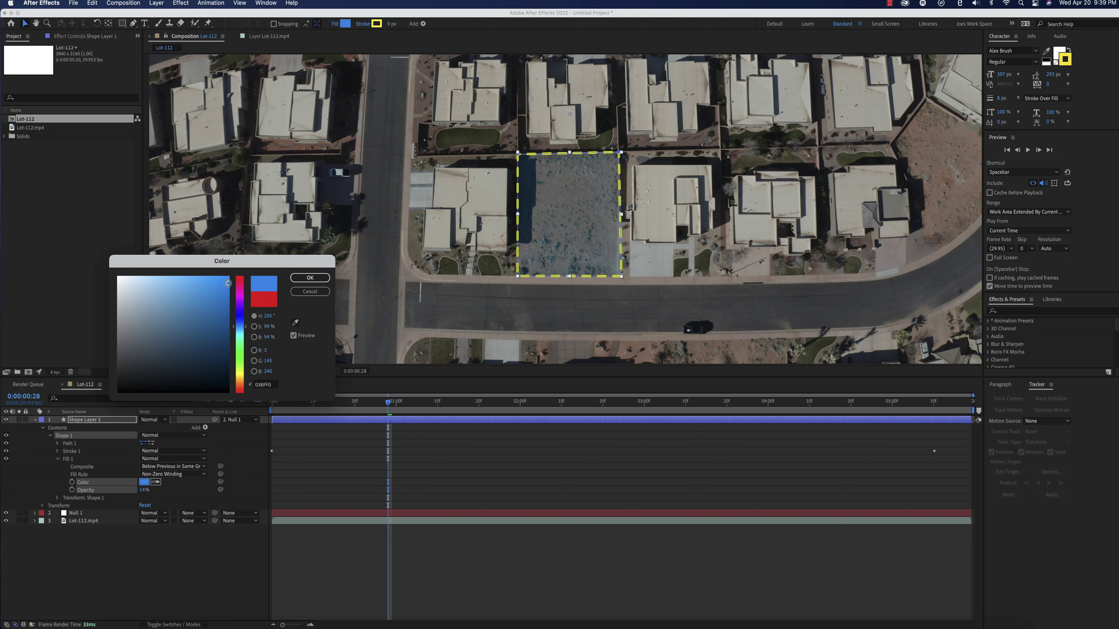
click(224, 314)
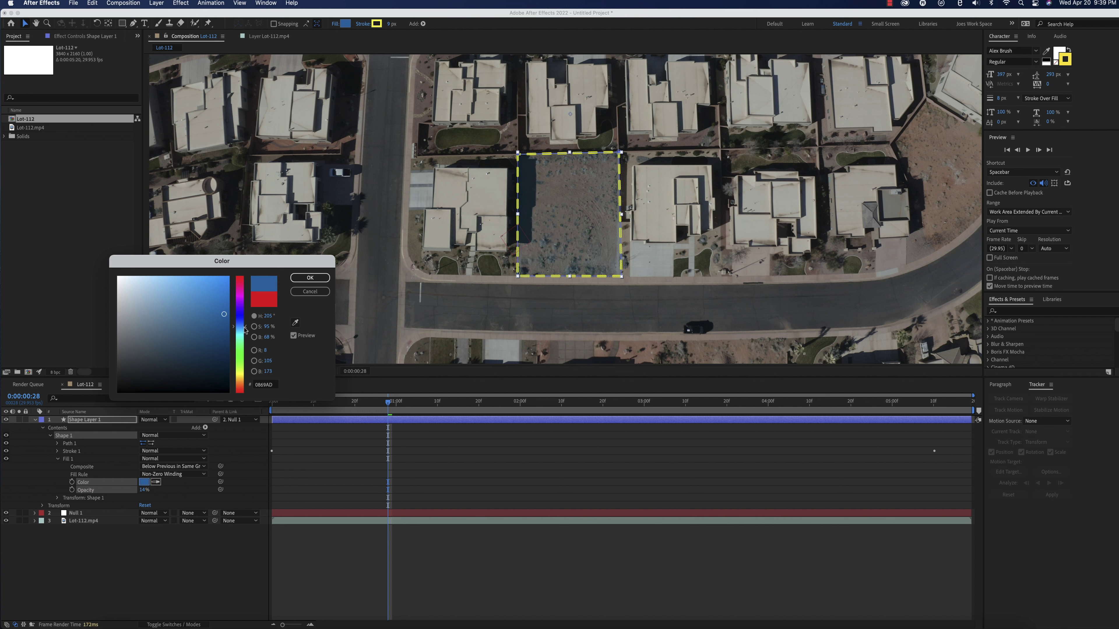
drag(245, 327, 246, 329)
click(310, 277)
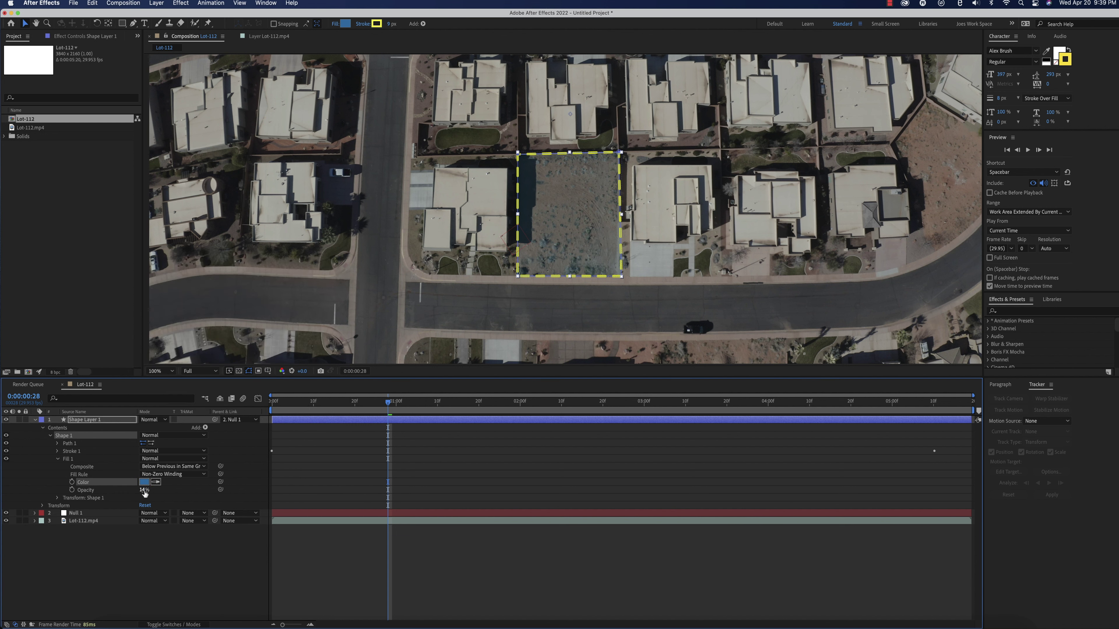
drag(143, 489, 155, 494)
key(space)
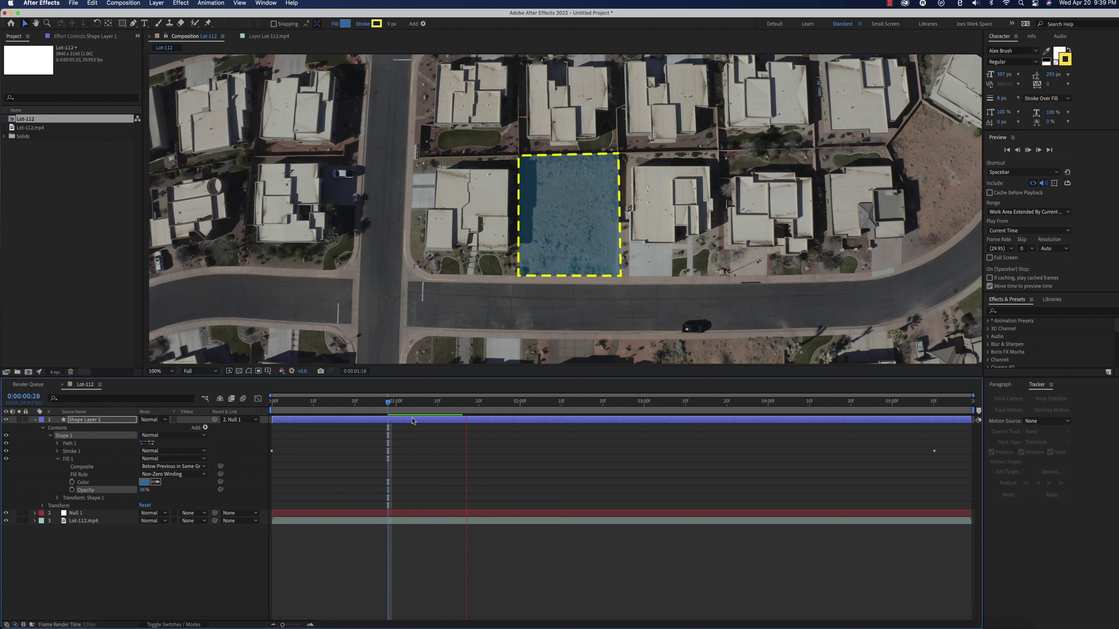
drag(408, 409, 247, 407)
key(space)
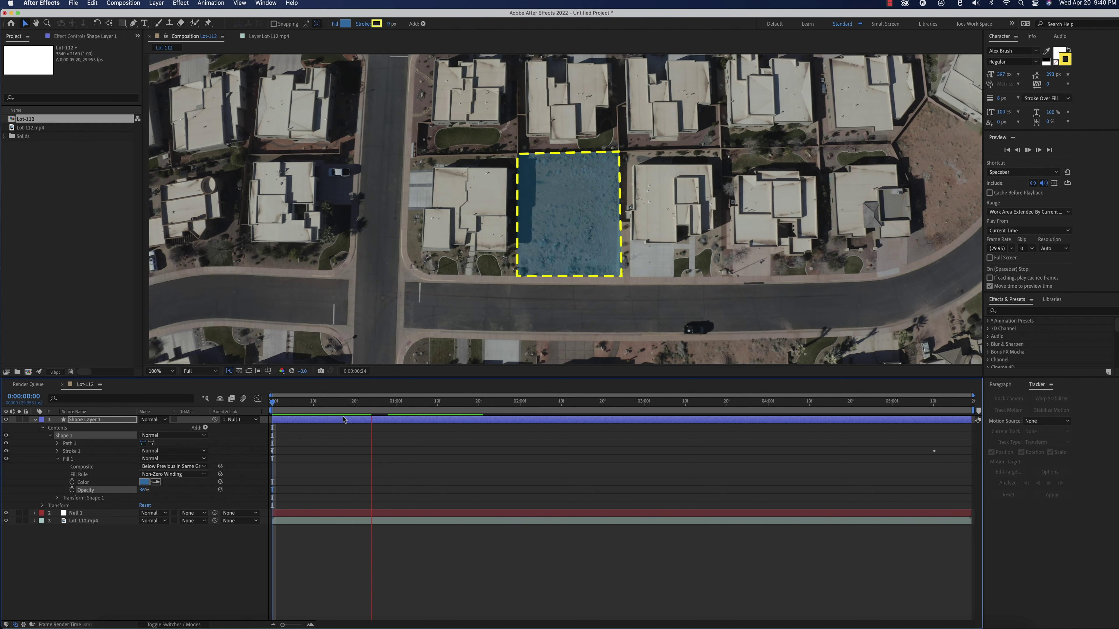
click(350, 409)
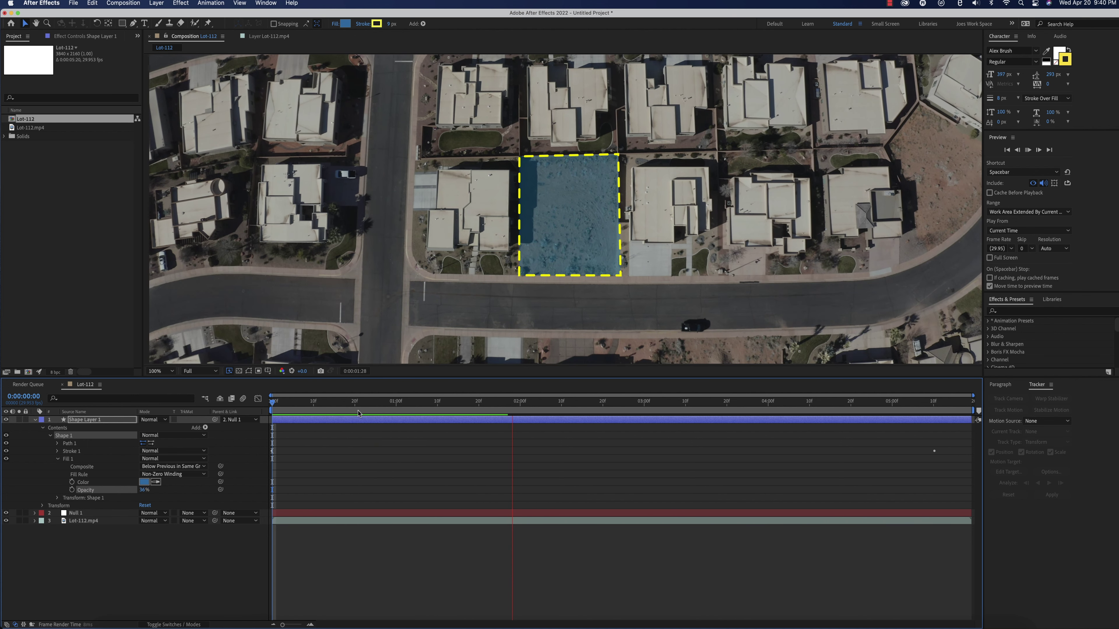
drag(346, 409, 240, 412)
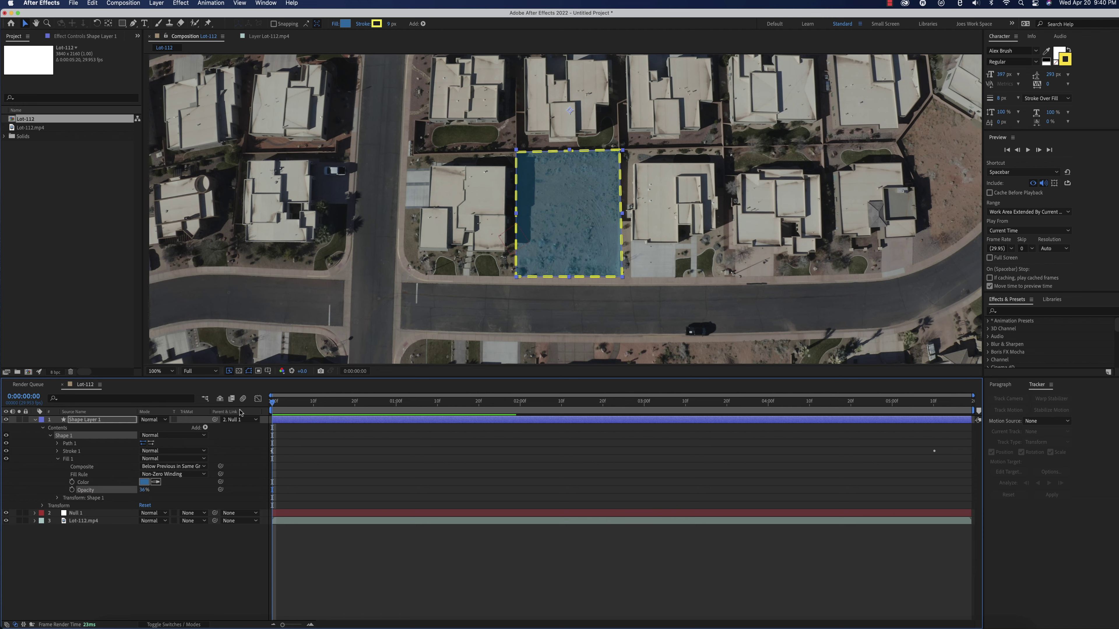
key(space)
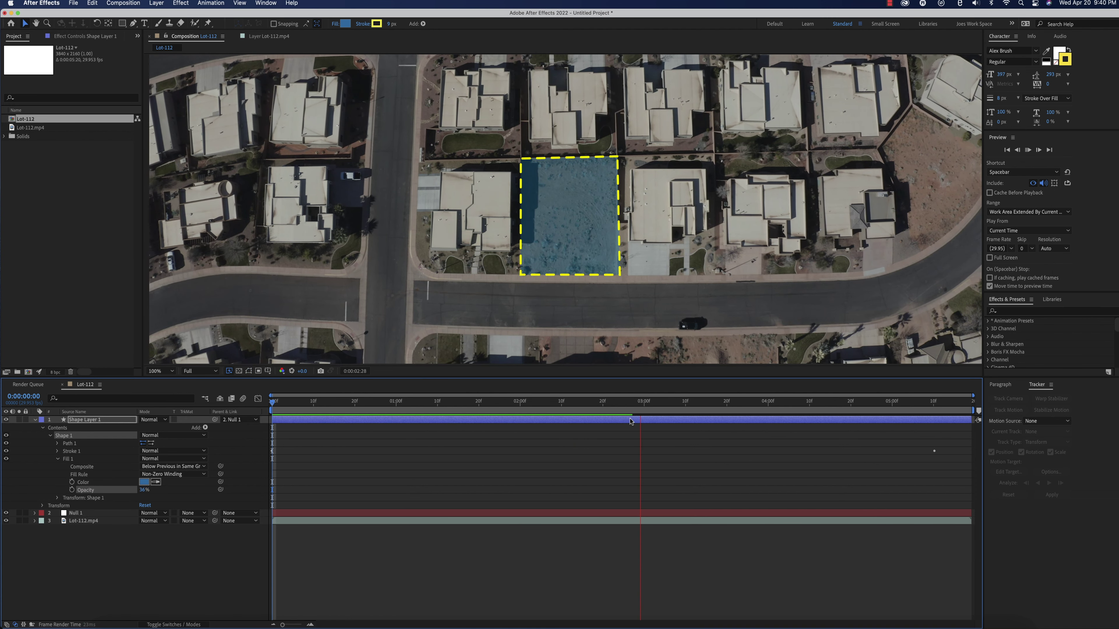
click(350, 400)
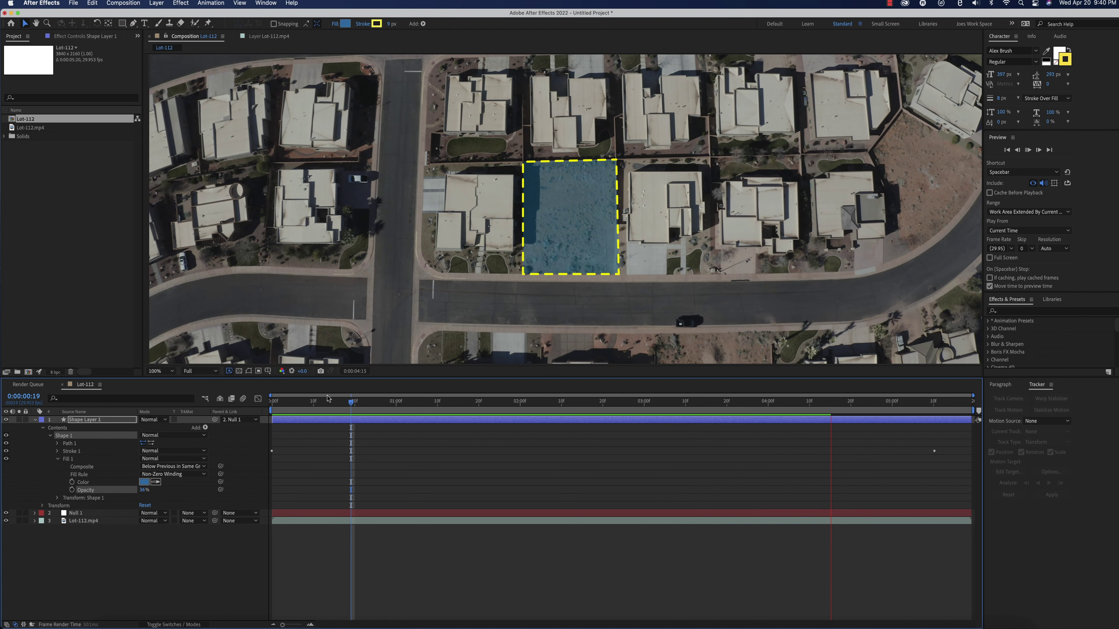